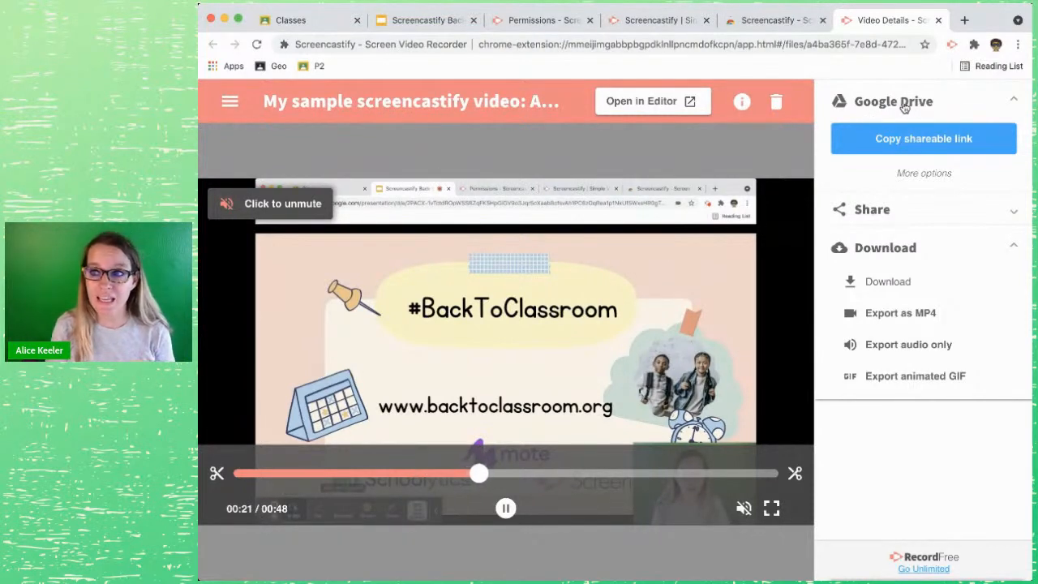
Open drive.google.com in a new tab, dismiss the Workspace apps tip, and open the Screencastify folder in My Drive
left_click(964, 22)
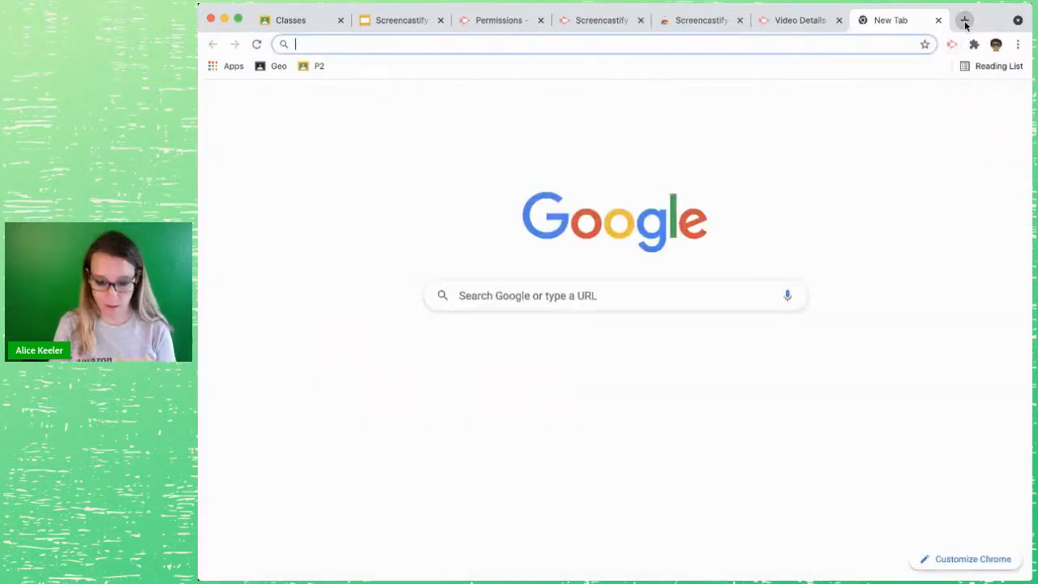
type("drive.google.com")
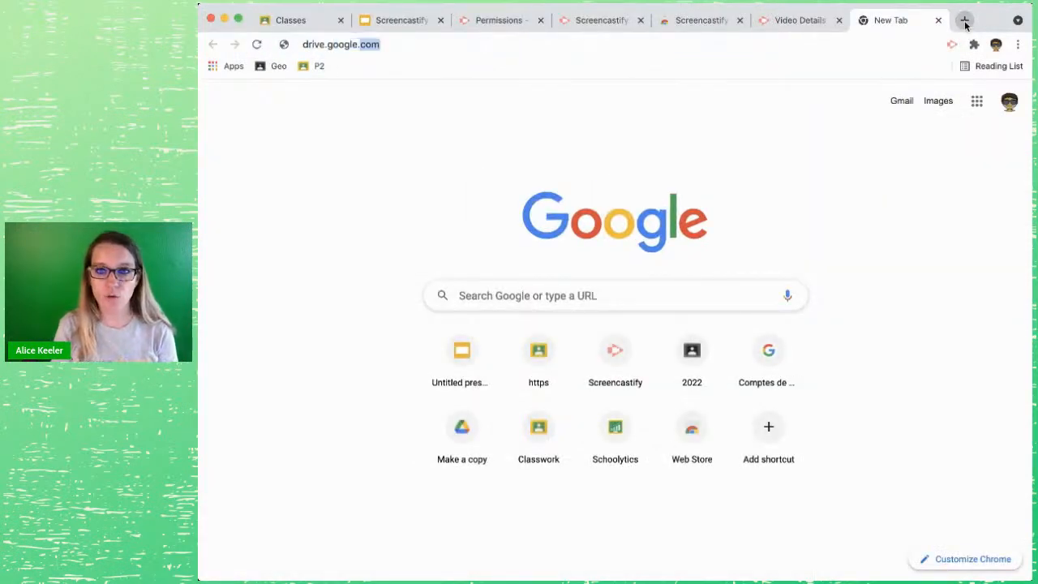
key("Return")
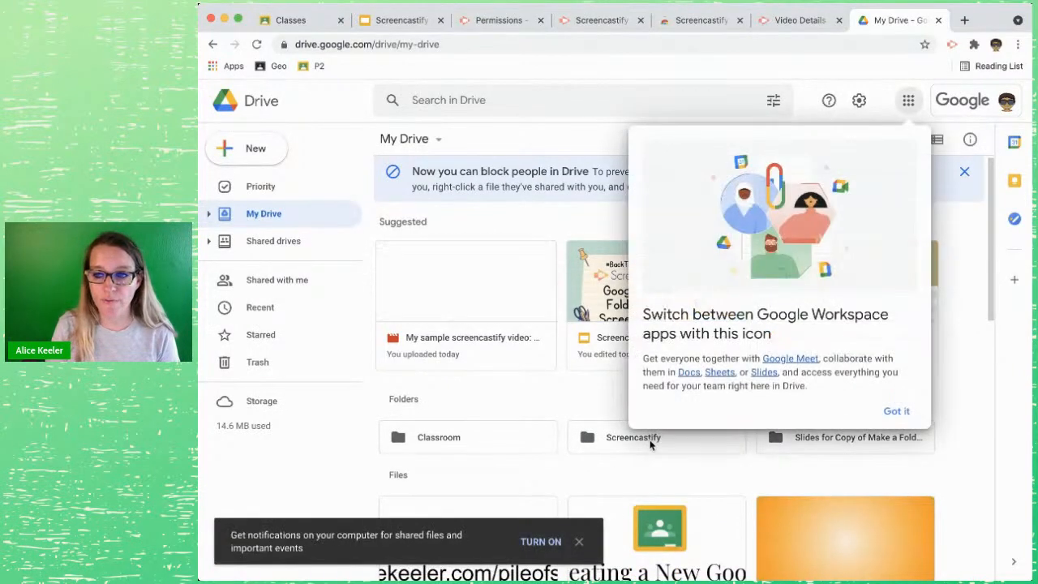
left_click(895, 410)
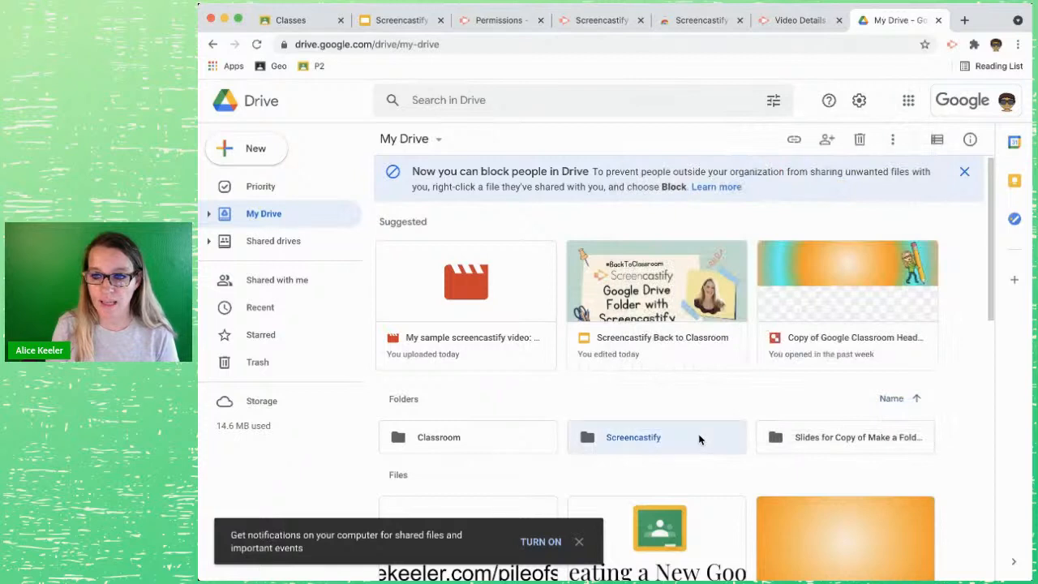
scroll(699, 440, "down", 2)
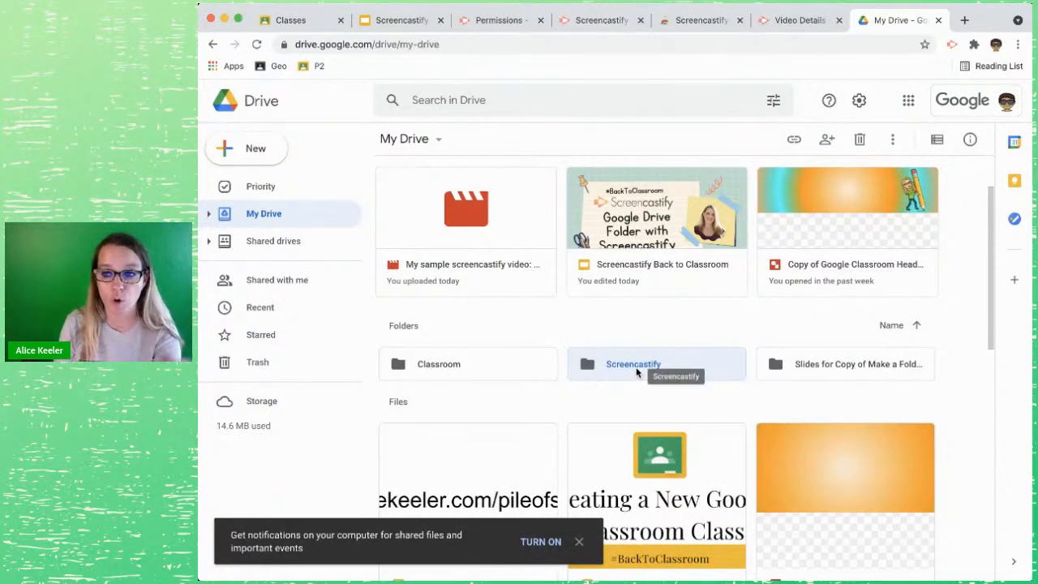
double_click(635, 366)
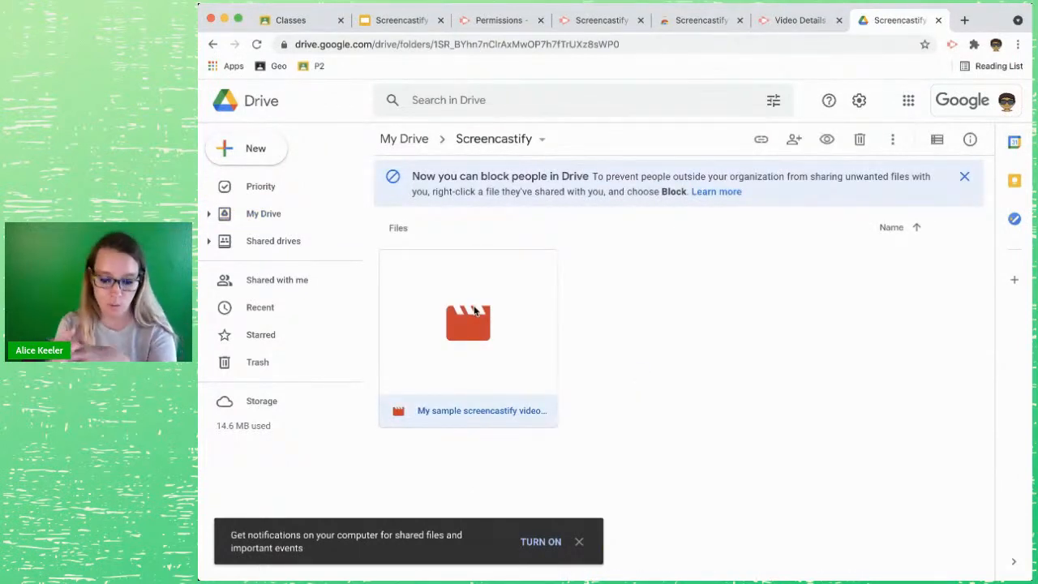
Check the link sharing settings of the sample video in the Screencastify folder, leaving them as they are
left_click(797, 141)
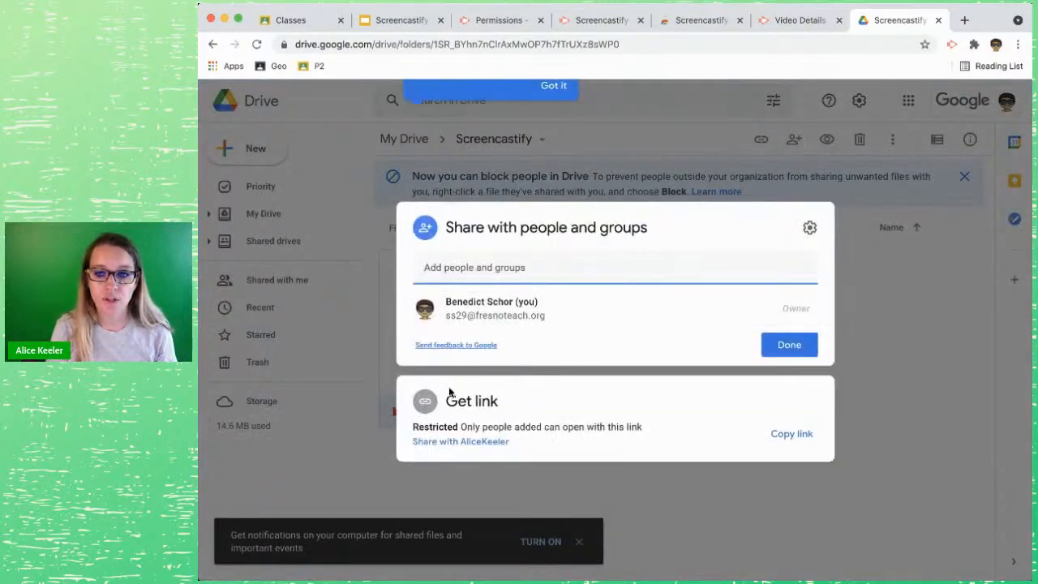
left_click_drag(432, 428, 553, 432)
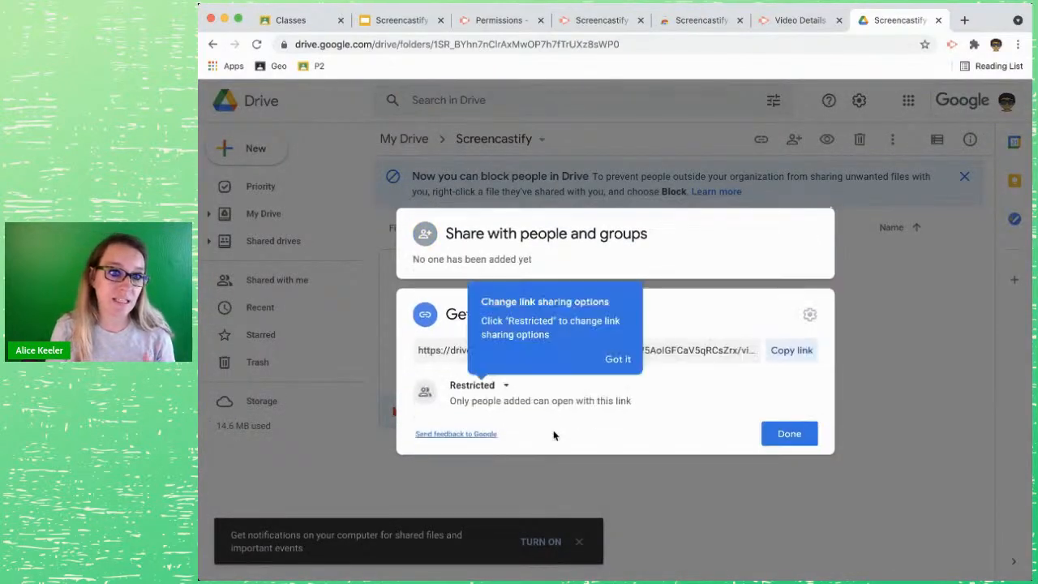
left_click(798, 435)
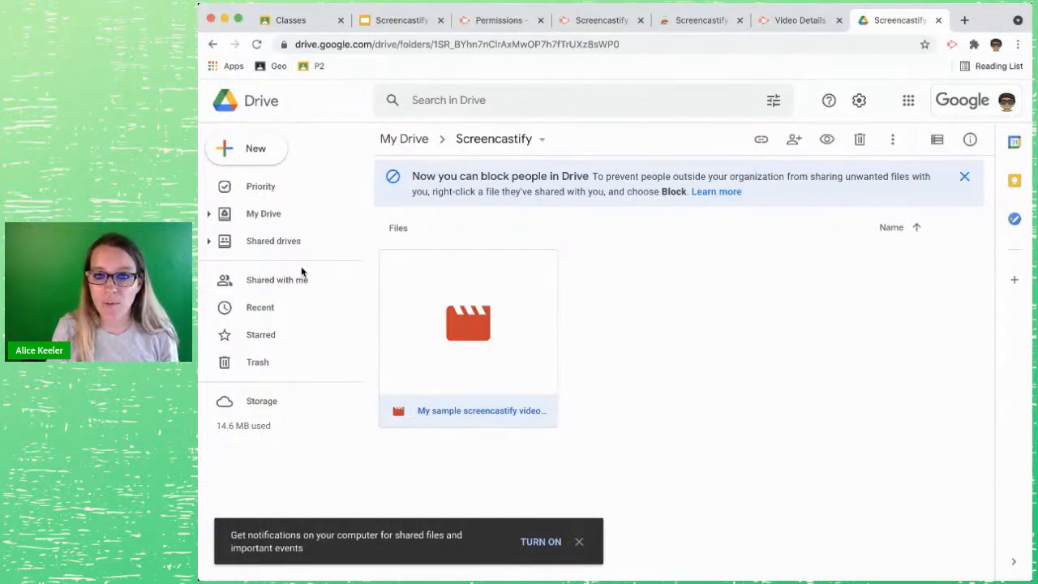
Return to My Drive and set the Screencastify folder's link sharing to Anyone with the link
left_click(404, 139)
left_click(649, 452)
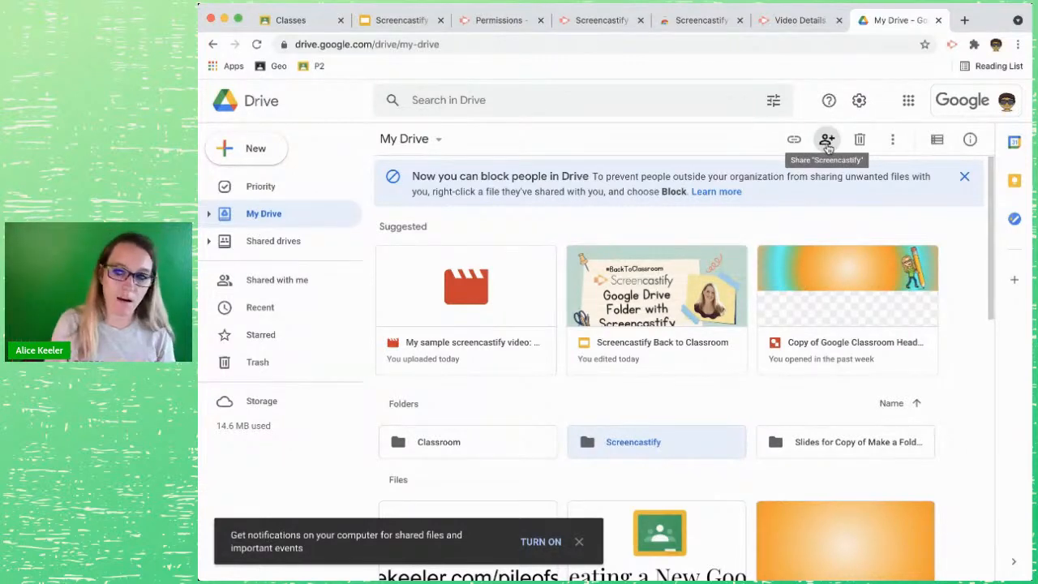
right_click(663, 451)
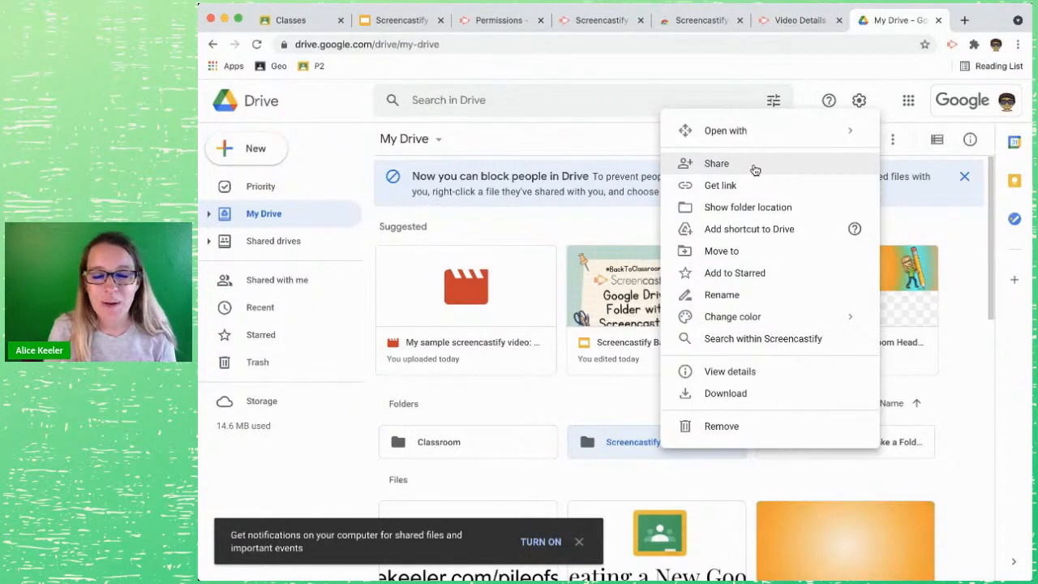
left_click(754, 169)
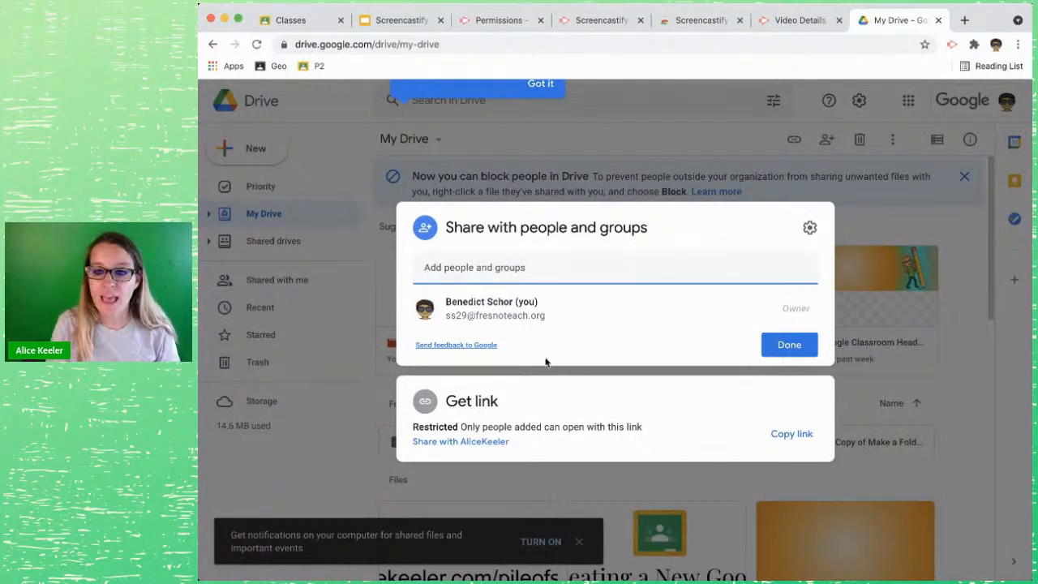
left_click(487, 442)
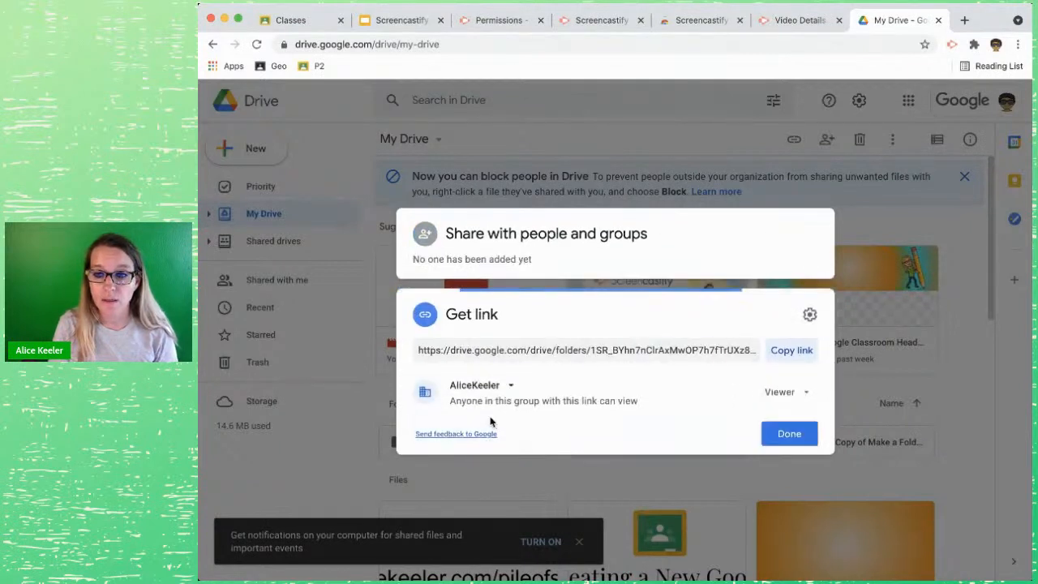
left_click(490, 388)
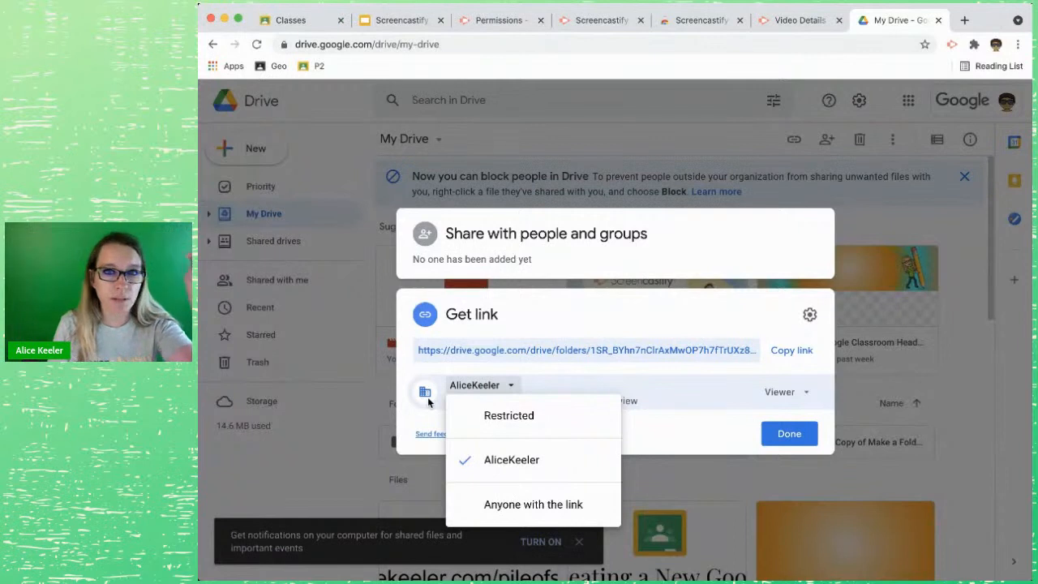
left_click(529, 504)
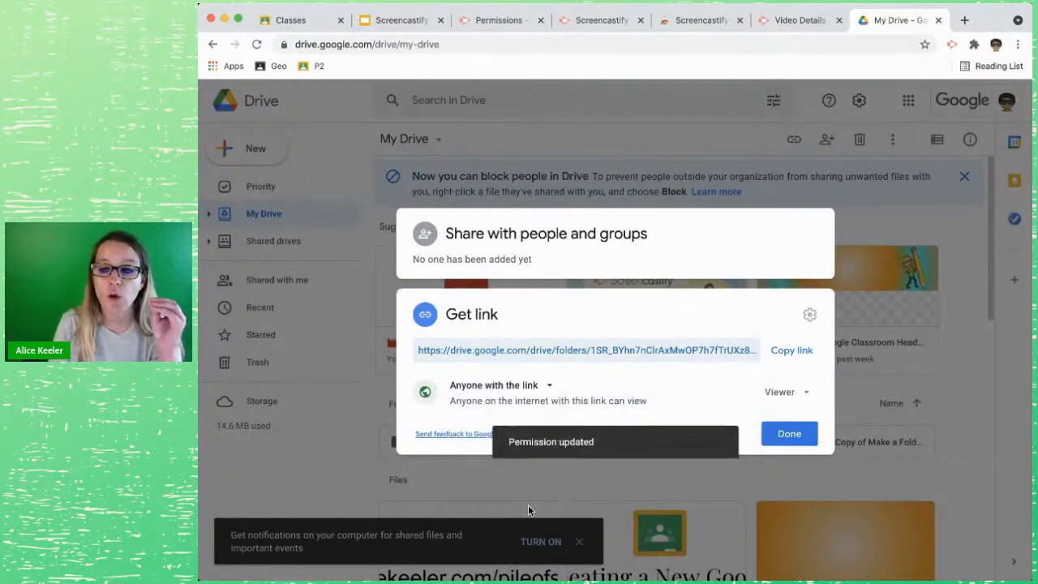
left_click(780, 435)
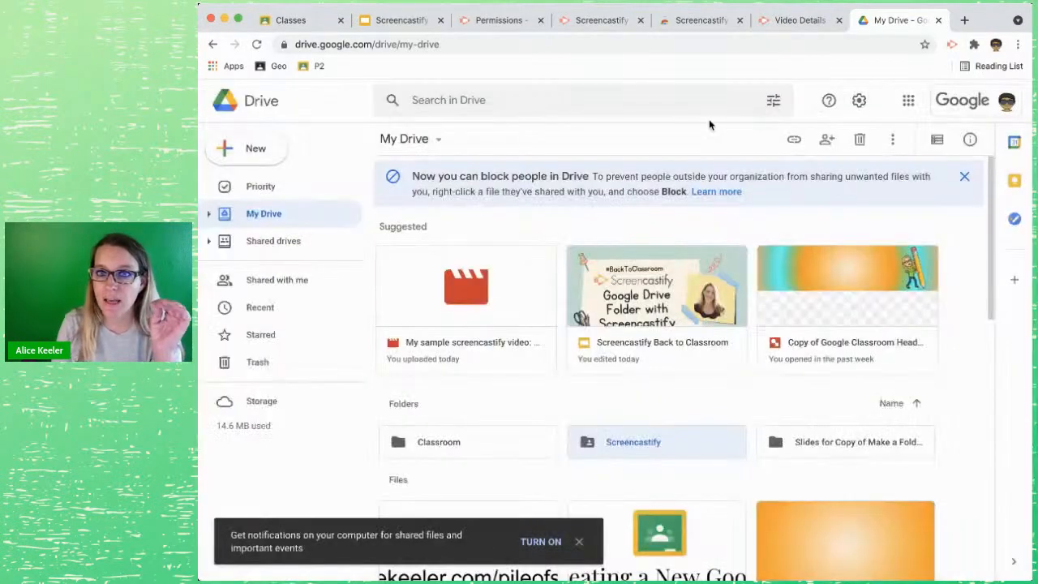
Record the Back to Classroom presentation with the webcam shown, paging to the slide about screen recordings saving to Google Drive
left_click(412, 20)
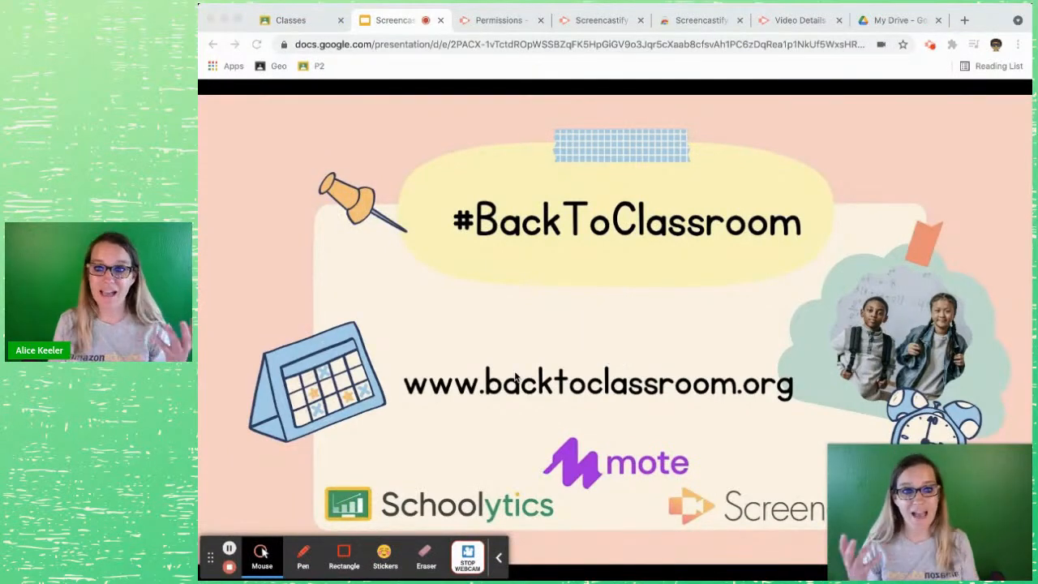
left_click(505, 285)
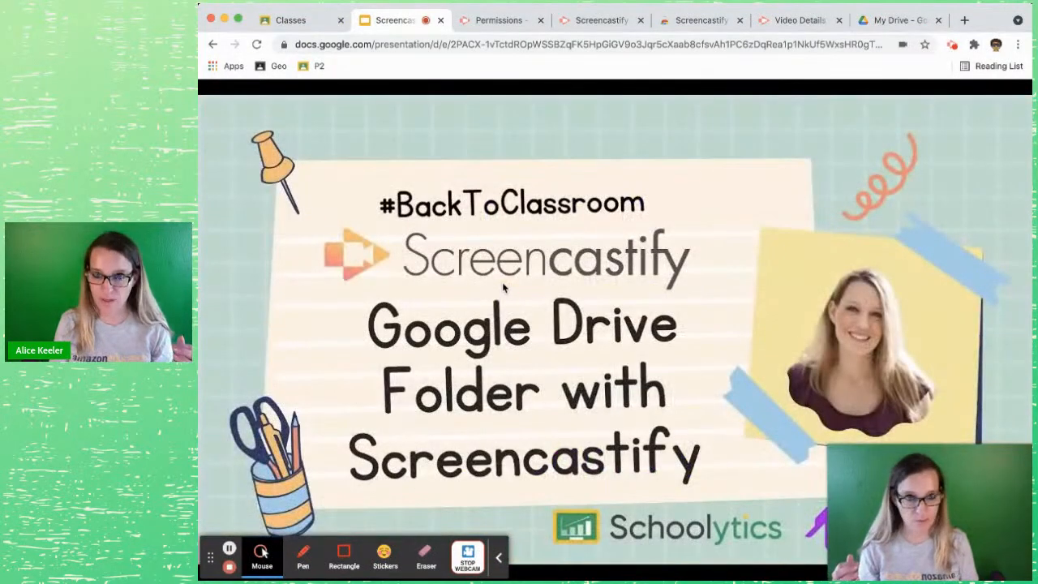
left_click(503, 287)
key("Left")
key("Left")
key("Left")
key("Left")
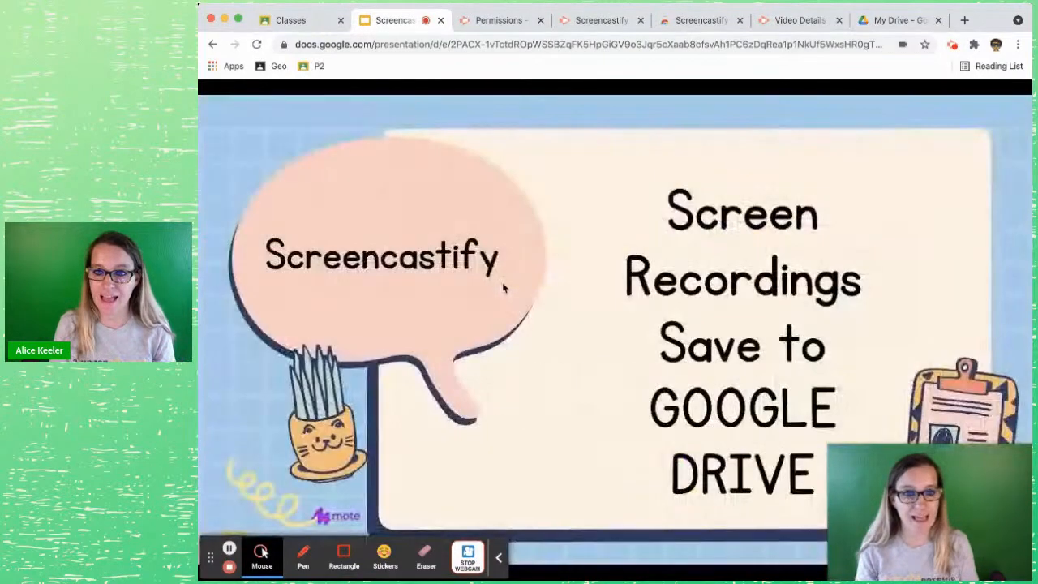
key("Right")
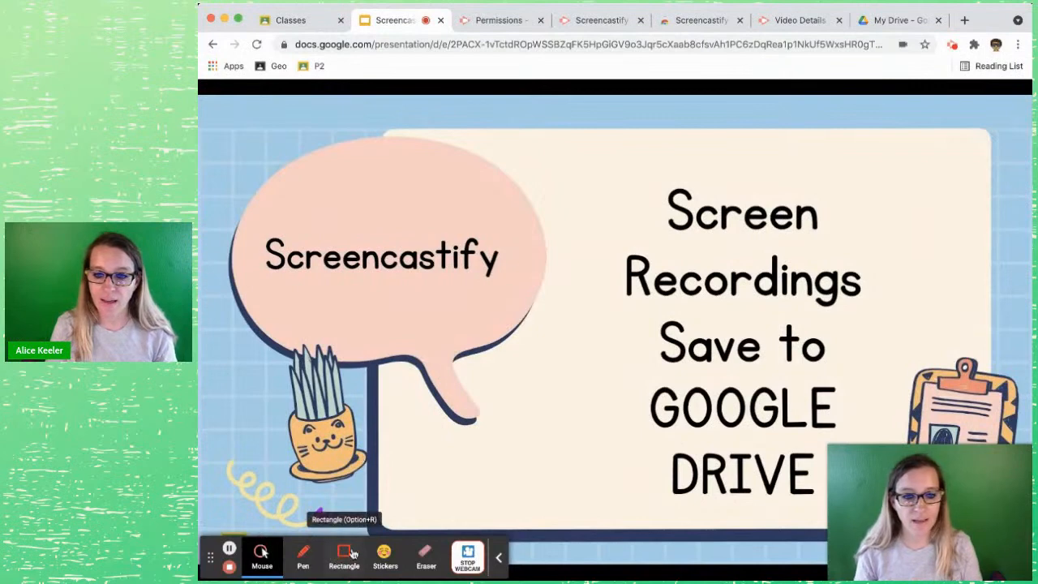
Switch the recording's mouse effect to Fireworks, set off several fireworks over the slides, and stop the recording
left_click(261, 554)
left_click(297, 553)
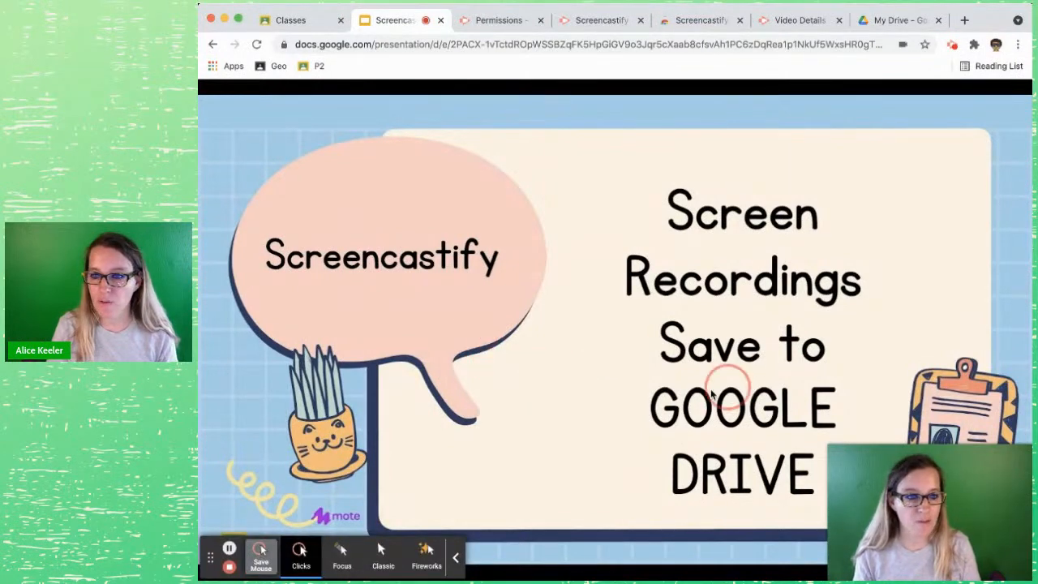
left_click(466, 236)
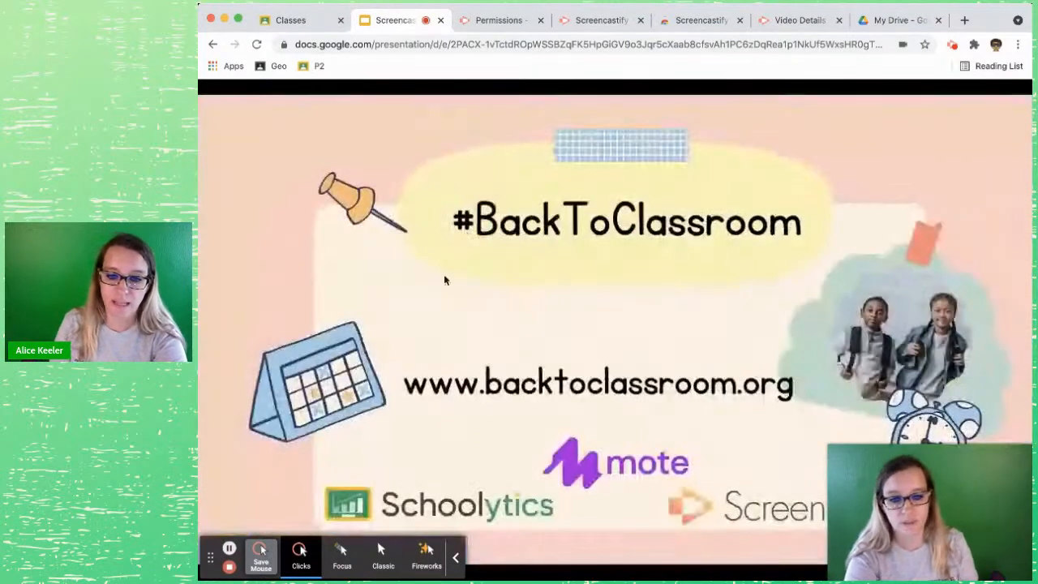
left_click(427, 555)
left_click(553, 399)
left_click(417, 324)
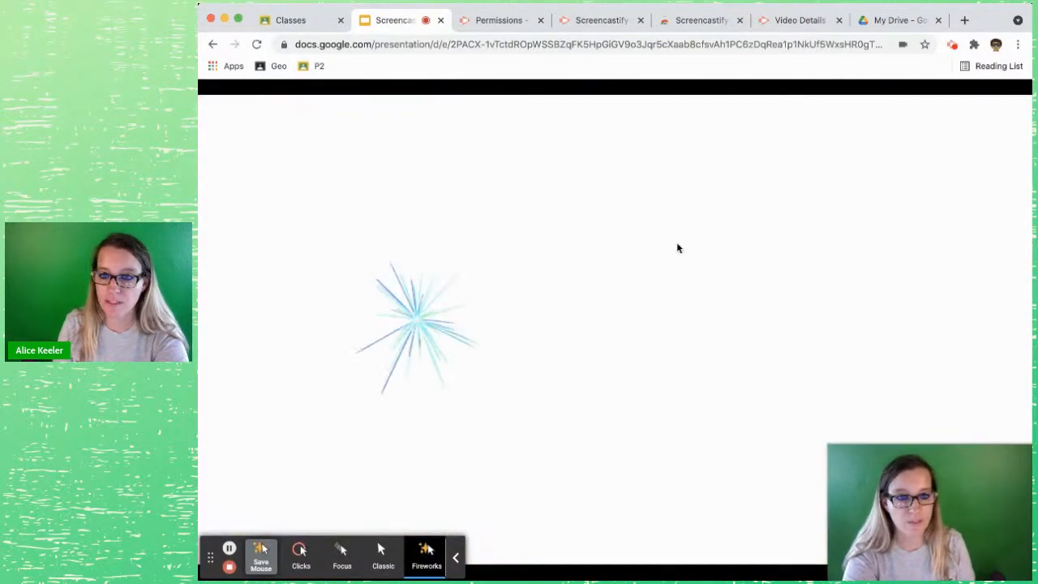
left_click(765, 231)
left_click(450, 371)
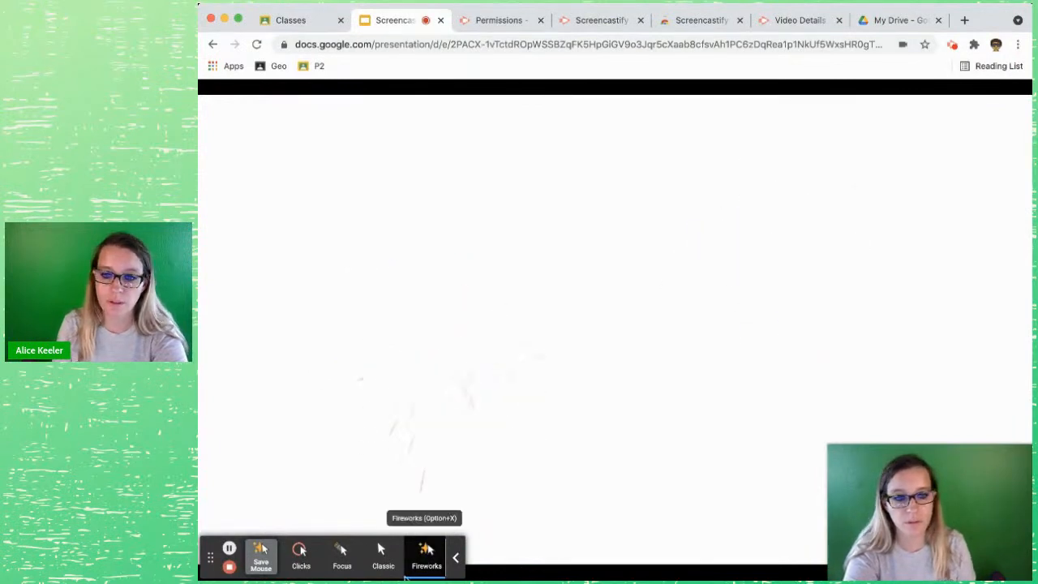
left_click(231, 567)
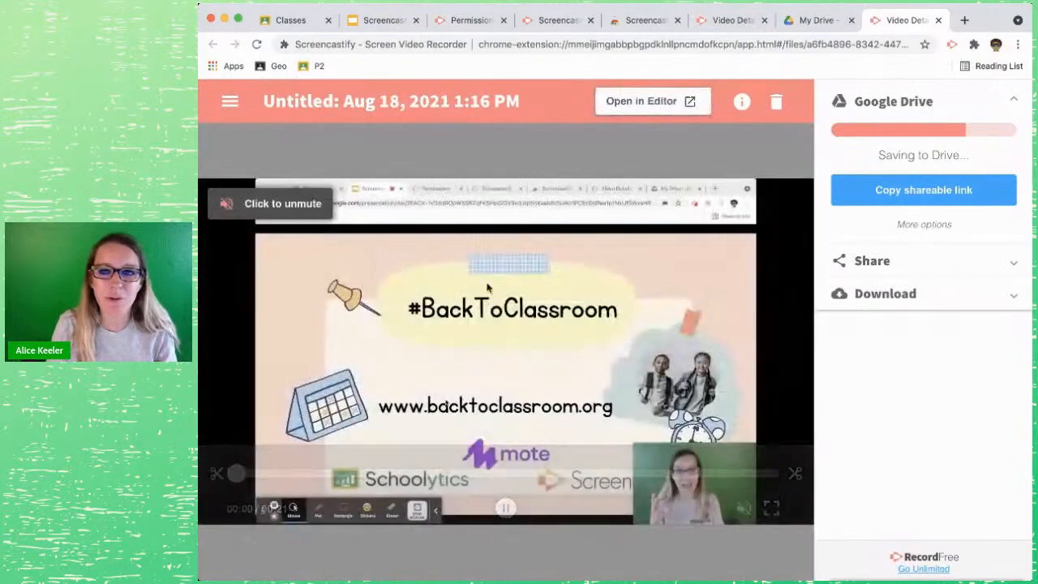
Replace "Untitled" with "Sample" in the new recording's title, keeping the date and time
left_click(325, 98)
left_click(324, 98)
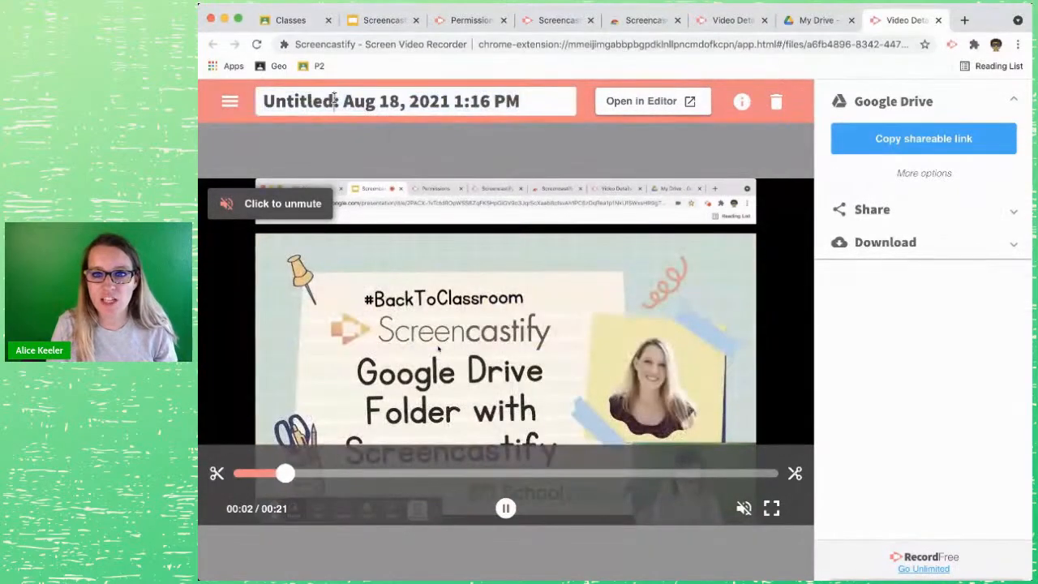
left_click_drag(336, 100, 265, 101)
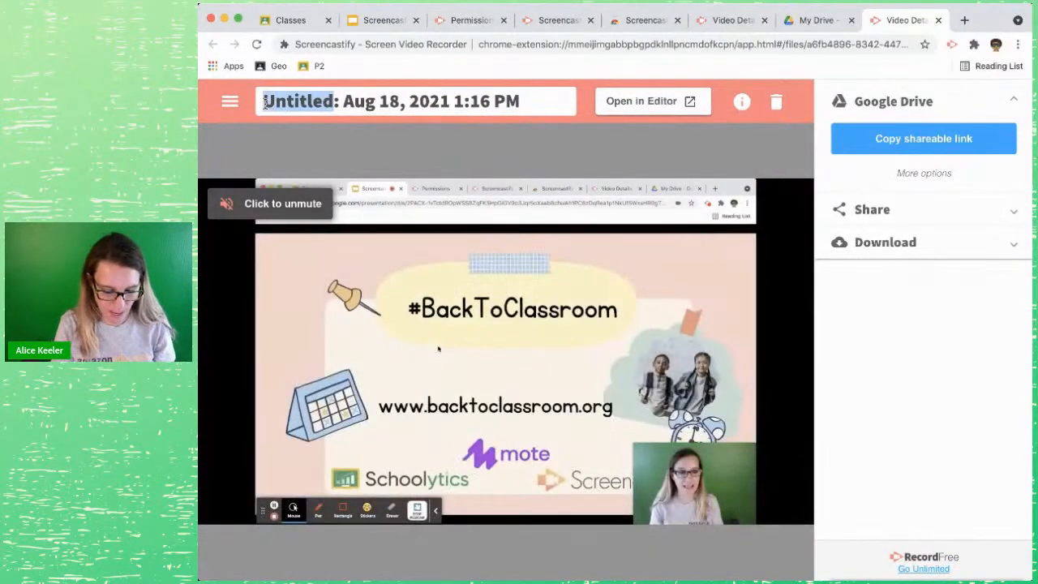
type("Sample")
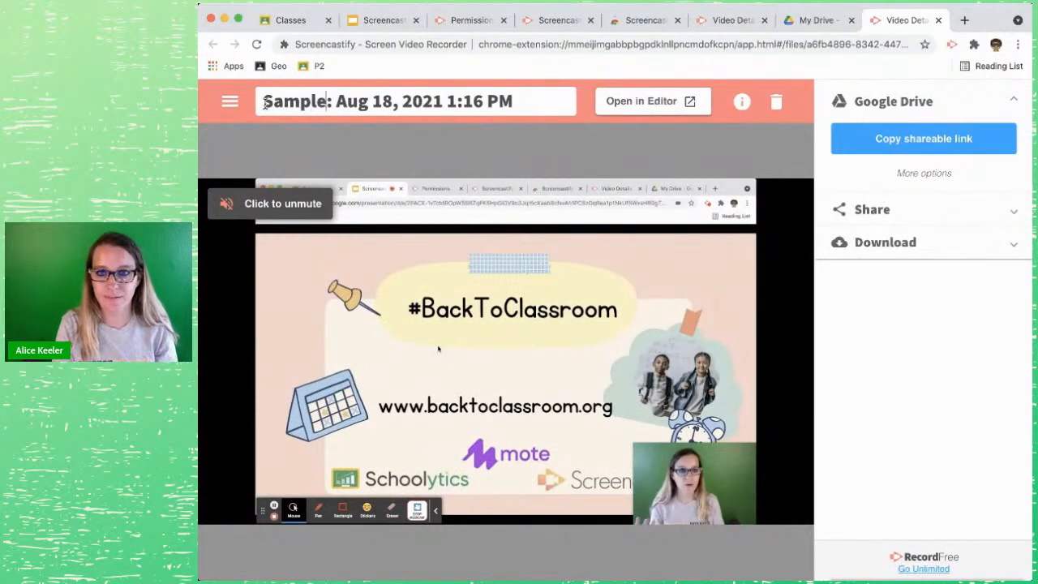
key("Return")
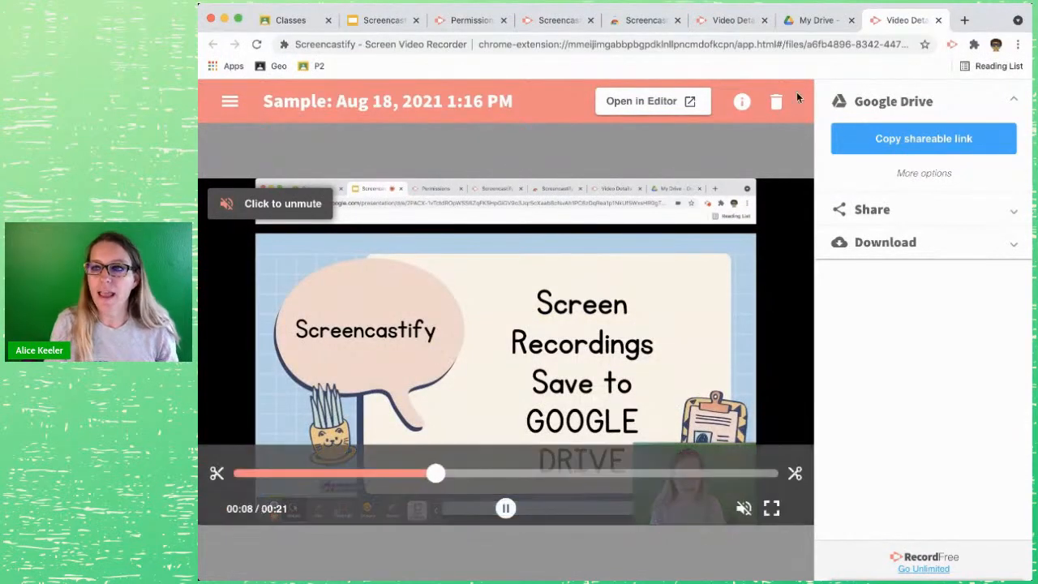
Switch back to Google Drive and open the Screencastify folder to look for the new Sample recording
left_click(812, 20)
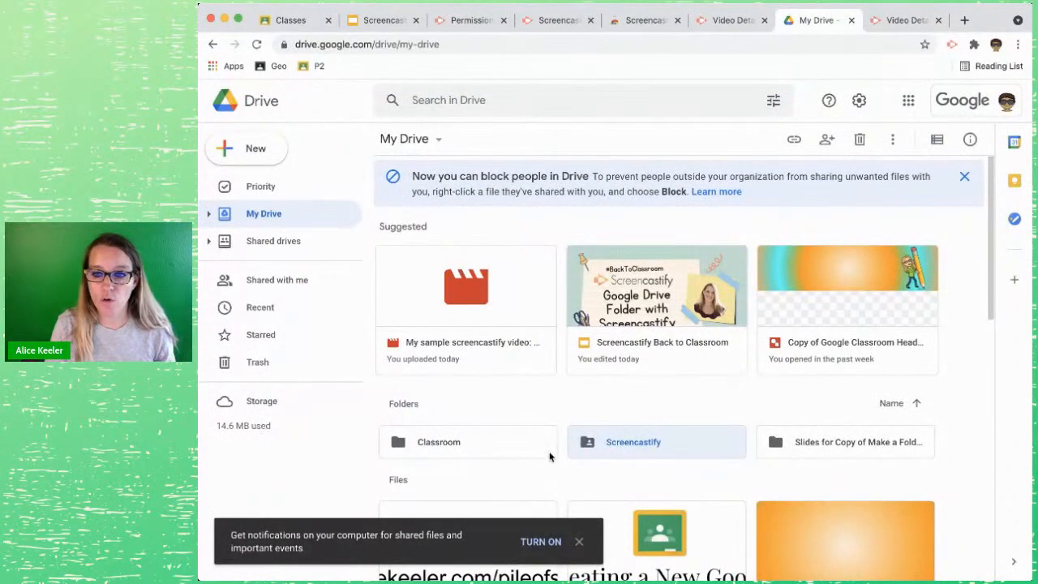
double_click(641, 449)
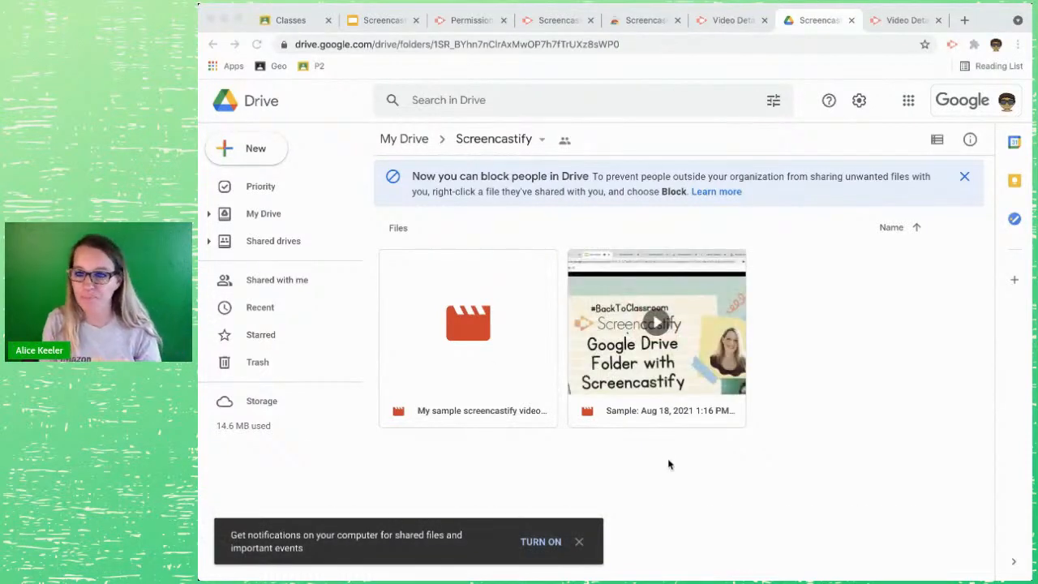
left_click(669, 465)
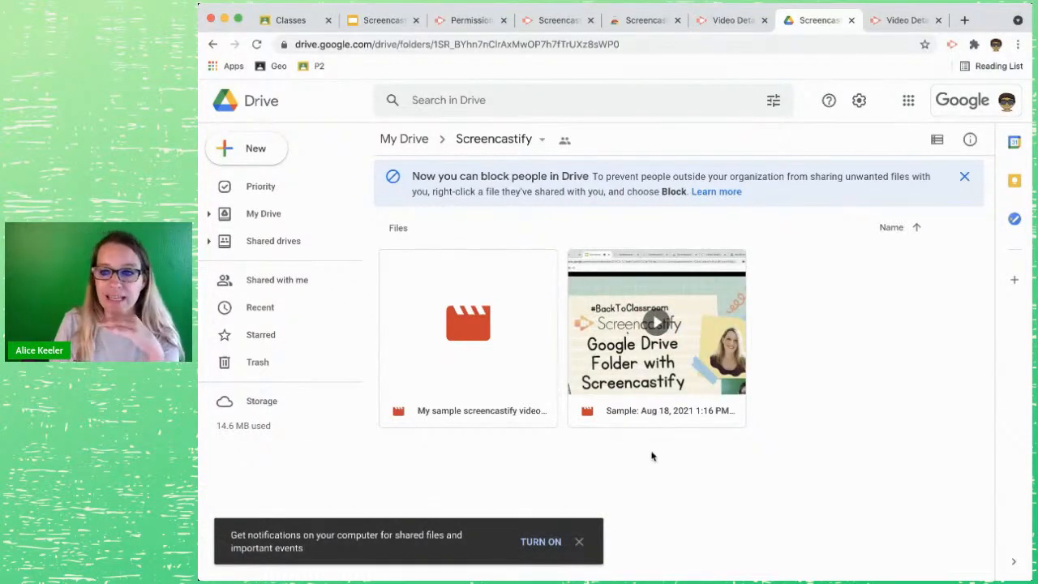
Examine the link sharing settings of the "My sample screencastify video" file inside the shared folder
left_click(524, 379)
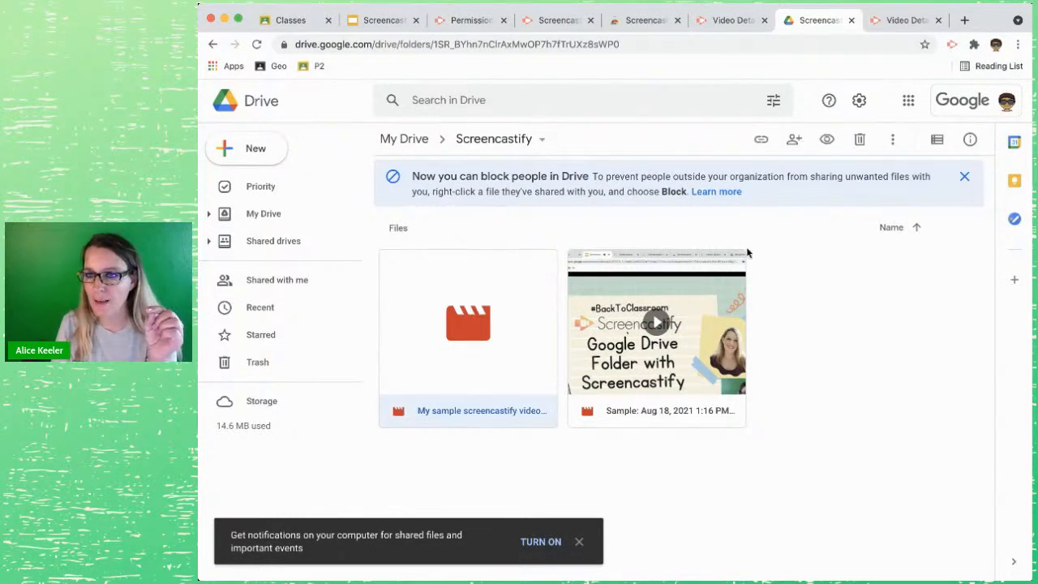
left_click(795, 147)
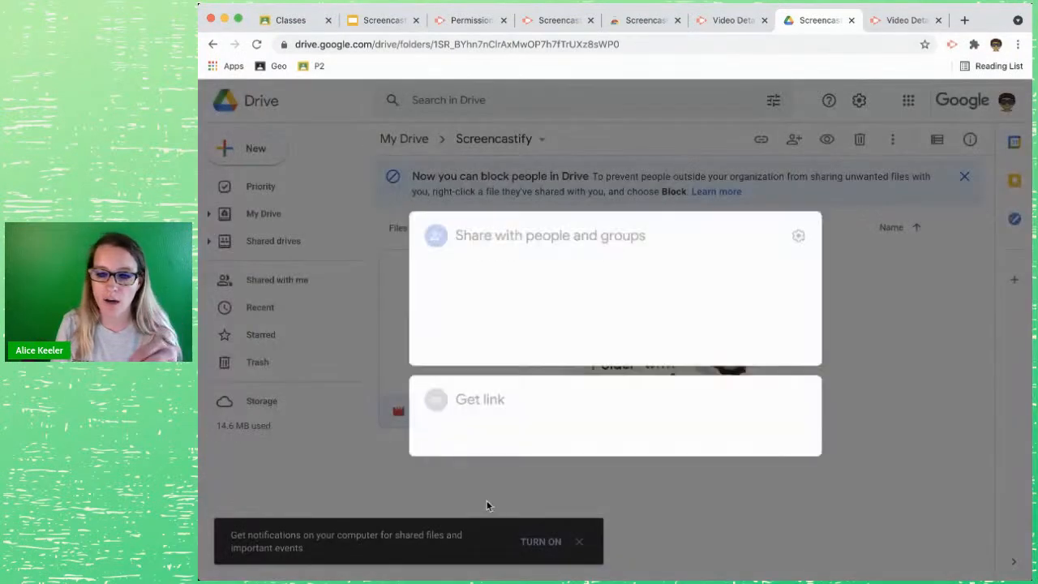
left_click_drag(421, 430, 579, 432)
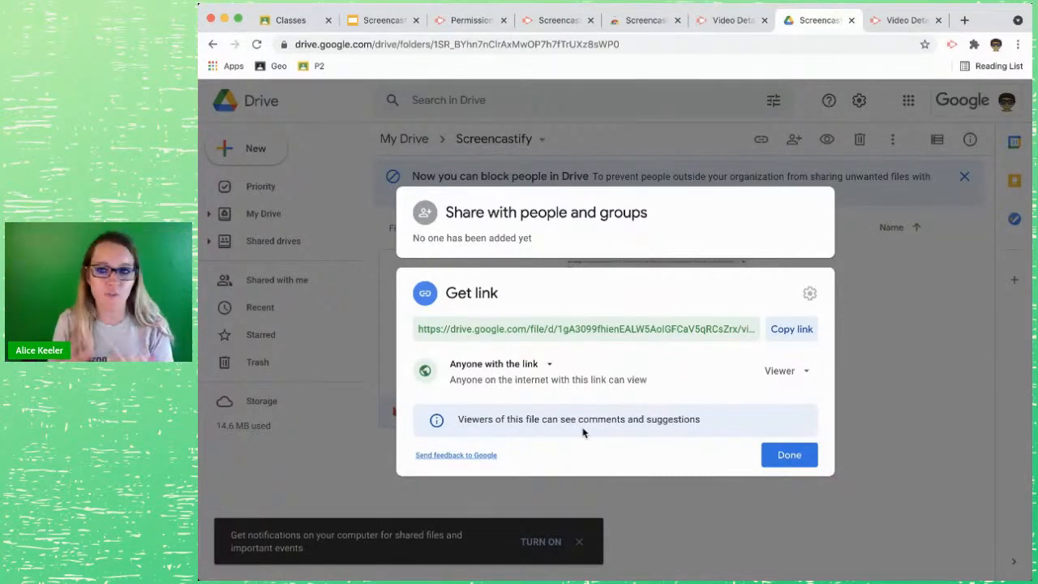
Close the file's sharing settings, switch to Google Classroom and open the Science class
left_click(789, 454)
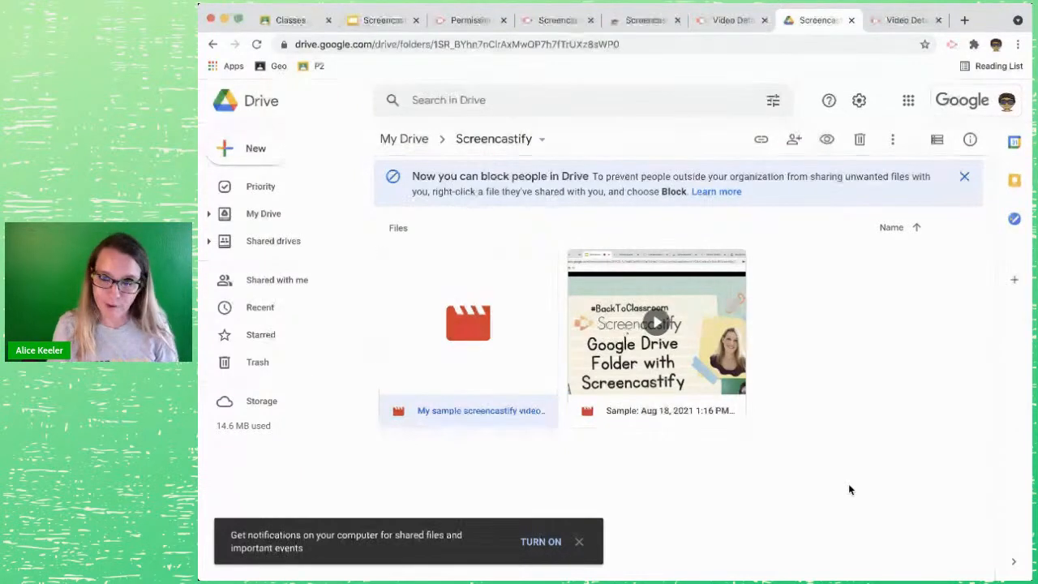
left_click(288, 21)
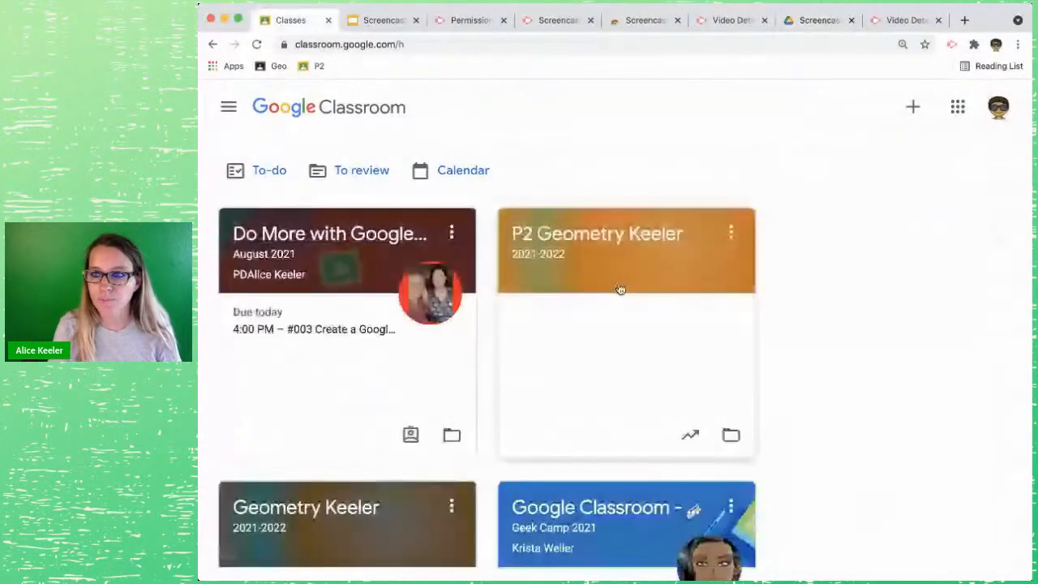
scroll(644, 362, "down", 10)
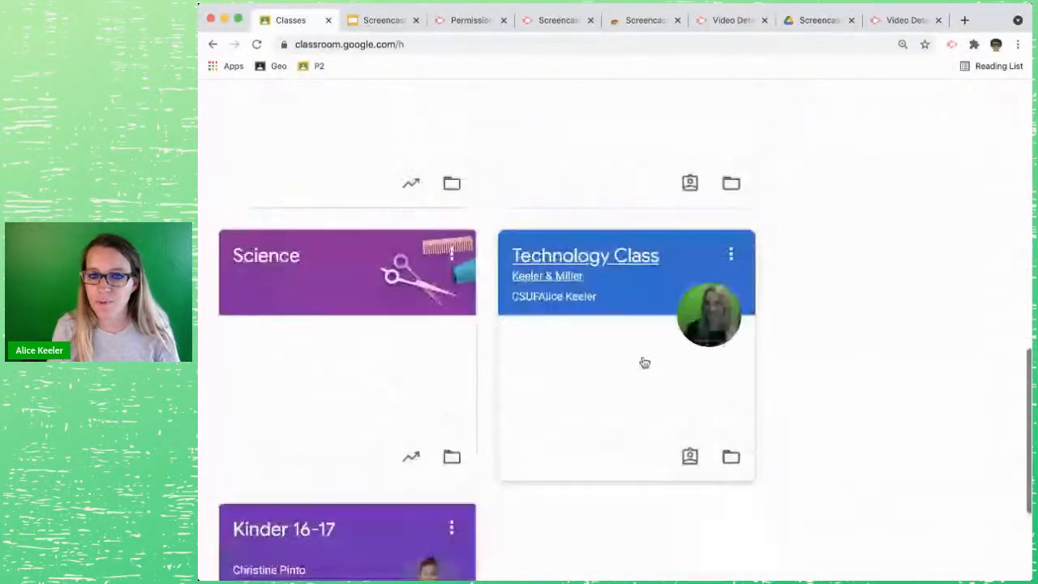
scroll(644, 362, "down", 3)
scroll(644, 361, "up", 3)
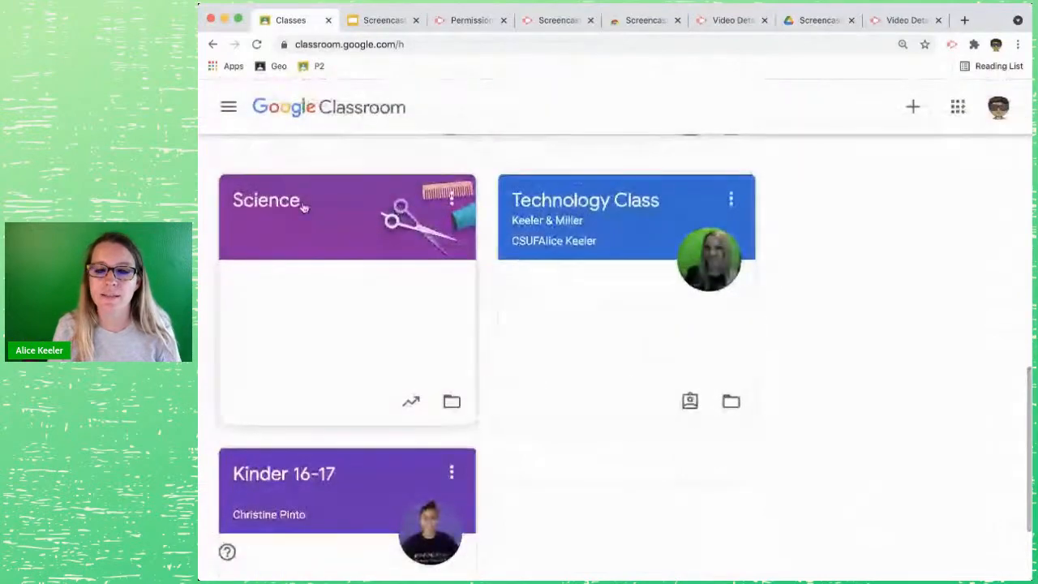
left_click(304, 208)
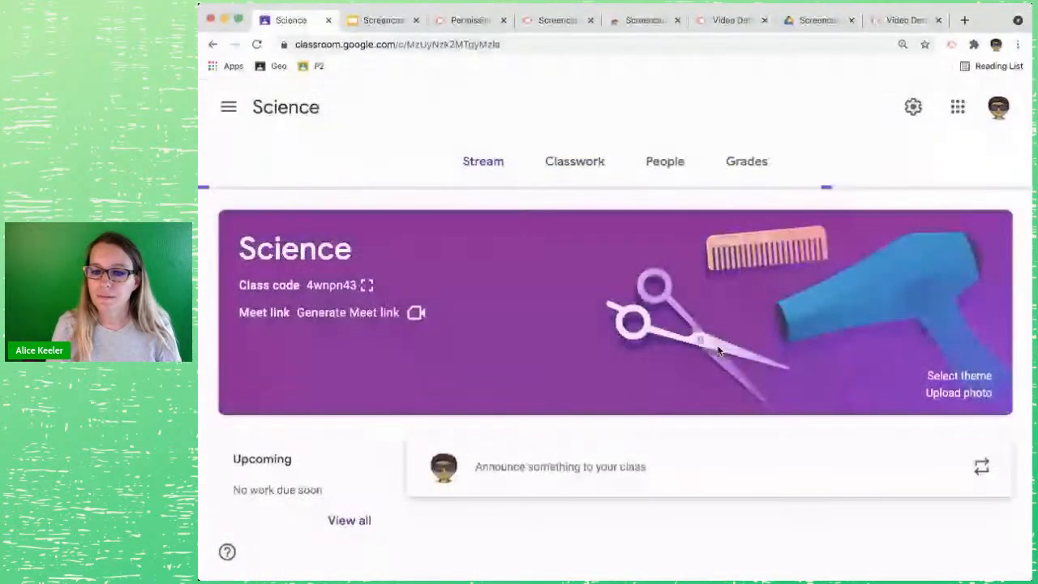
Create a new assignment in the Science class's classwork and dismiss the introductory tip about posting
scroll(718, 350, "down", 5)
left_click(776, 285)
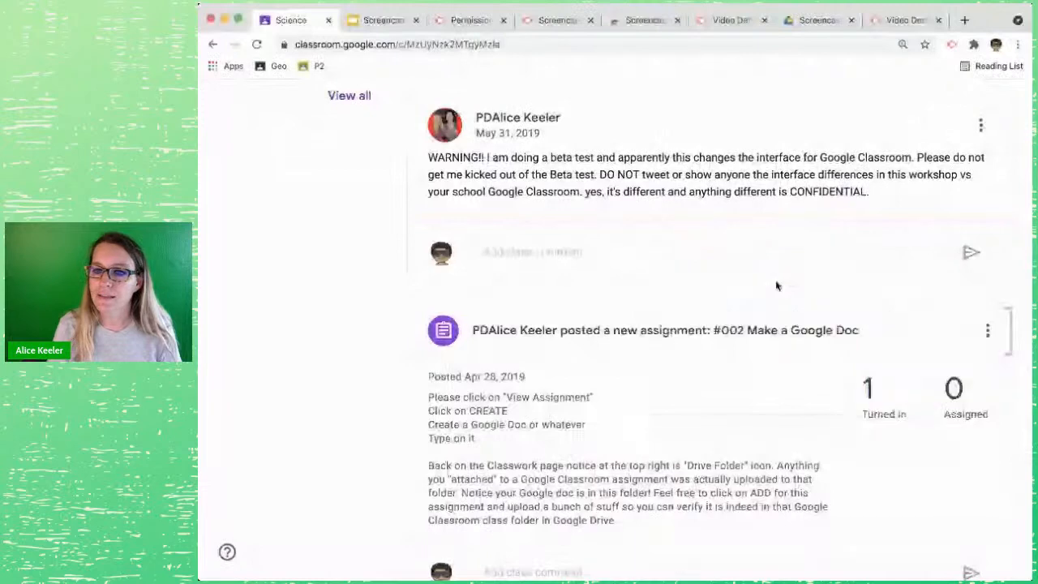
scroll(777, 286, "up", 5)
left_click(574, 167)
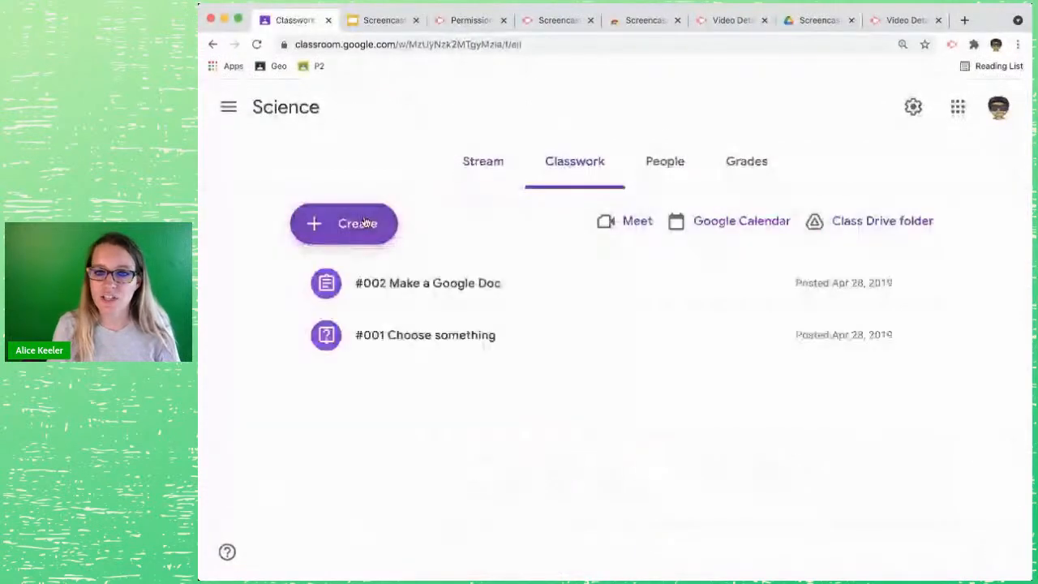
left_click(343, 222)
left_click(375, 278)
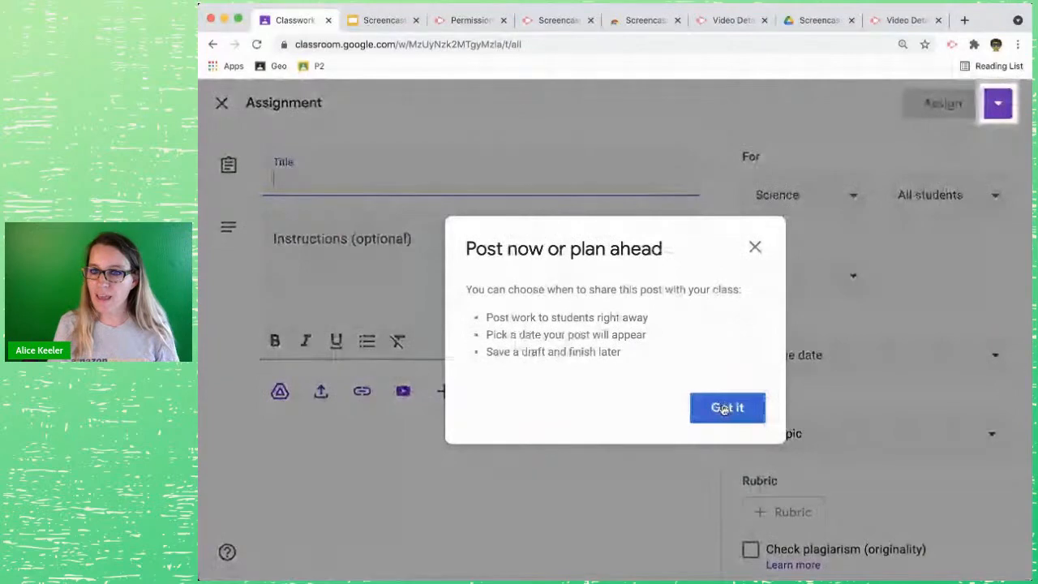
left_click(725, 406)
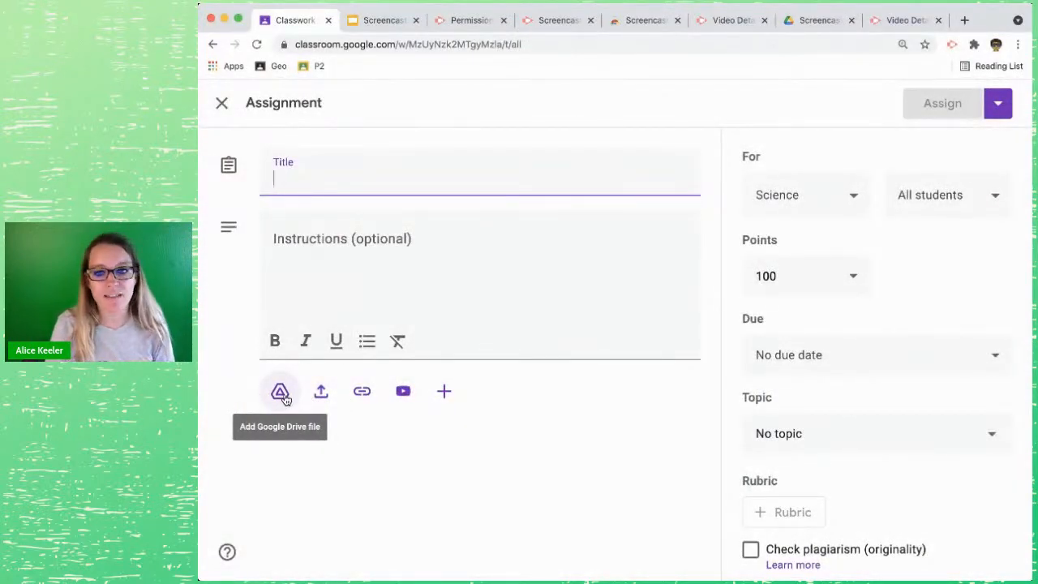
Attach the "Sample: Aug 18, 2021 1:16 PM.webm" recording from Google Drive to the assignment
left_click(283, 396)
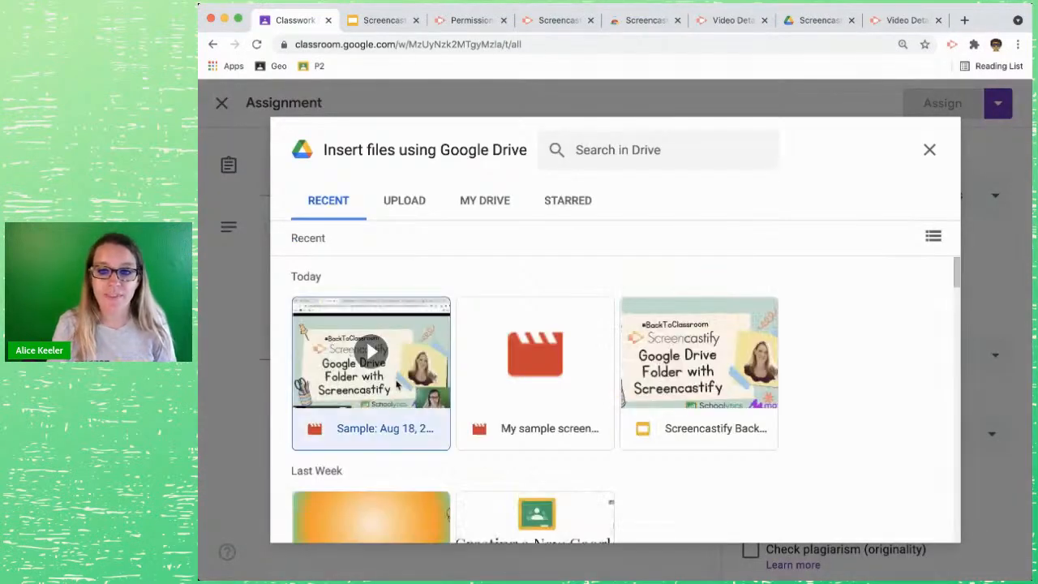
left_click(398, 386)
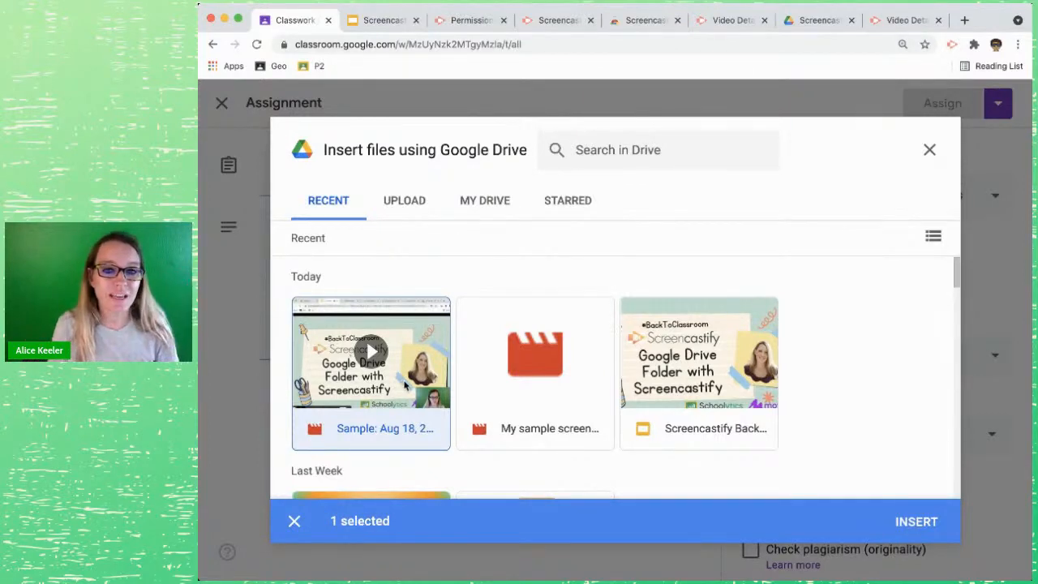
double_click(441, 395)
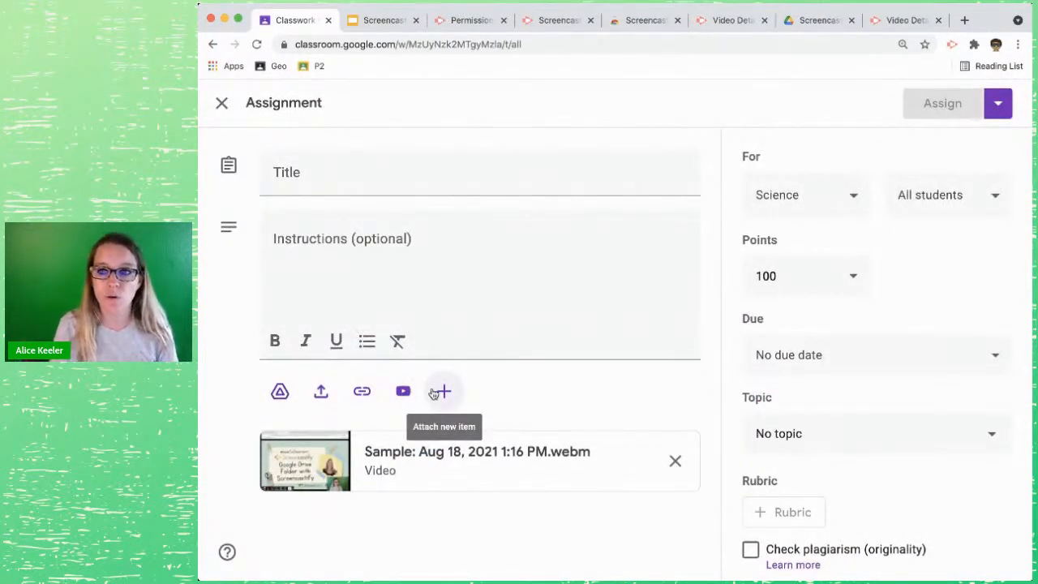
left_click(201, 397)
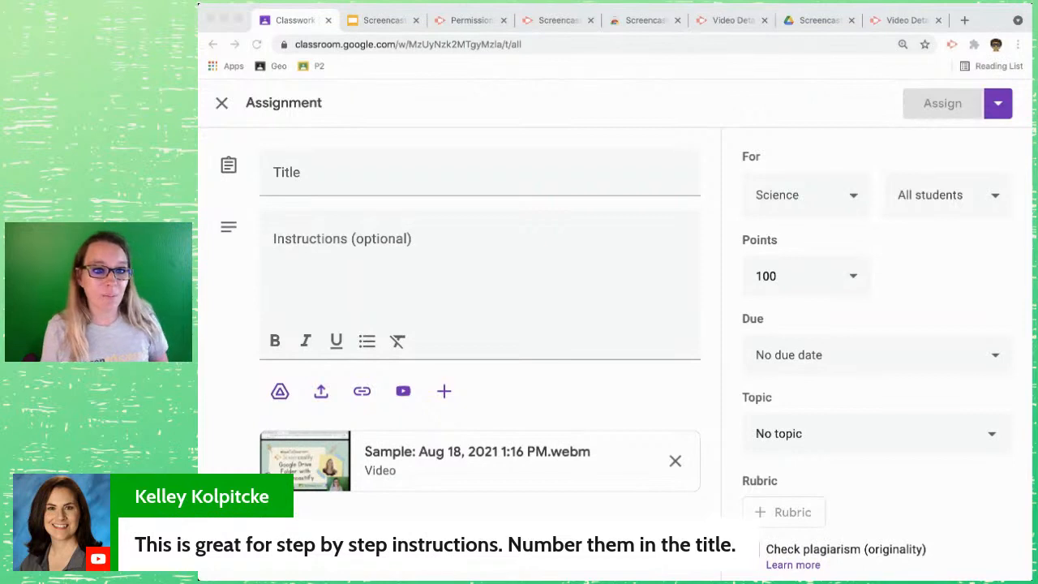
left_click(482, 405)
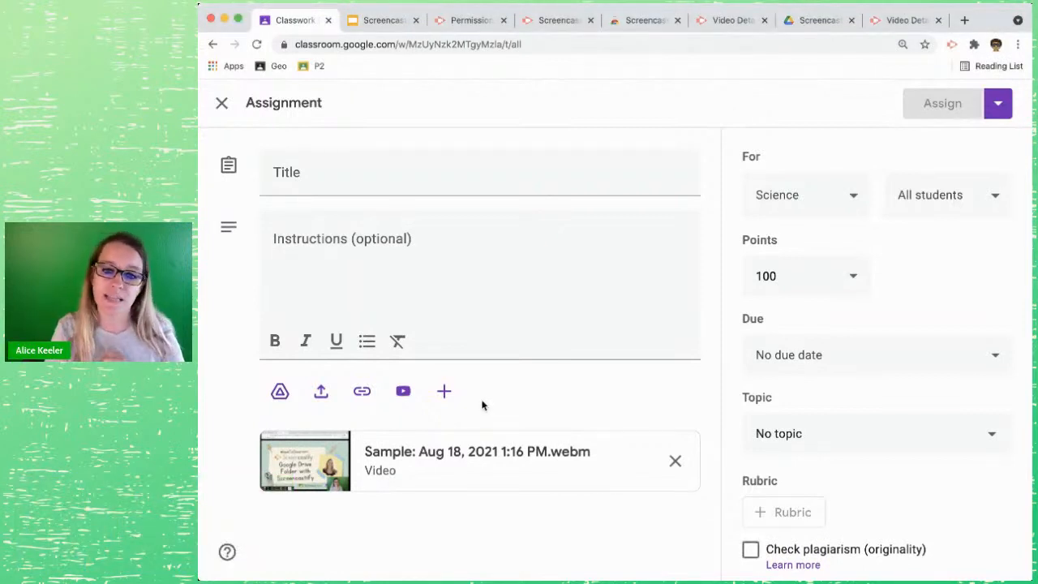
Title the assignment "#003 Tutorial on the tools we are using" and enter "#BackToClassroom" as its instructions
left_click(443, 183)
type("#003")
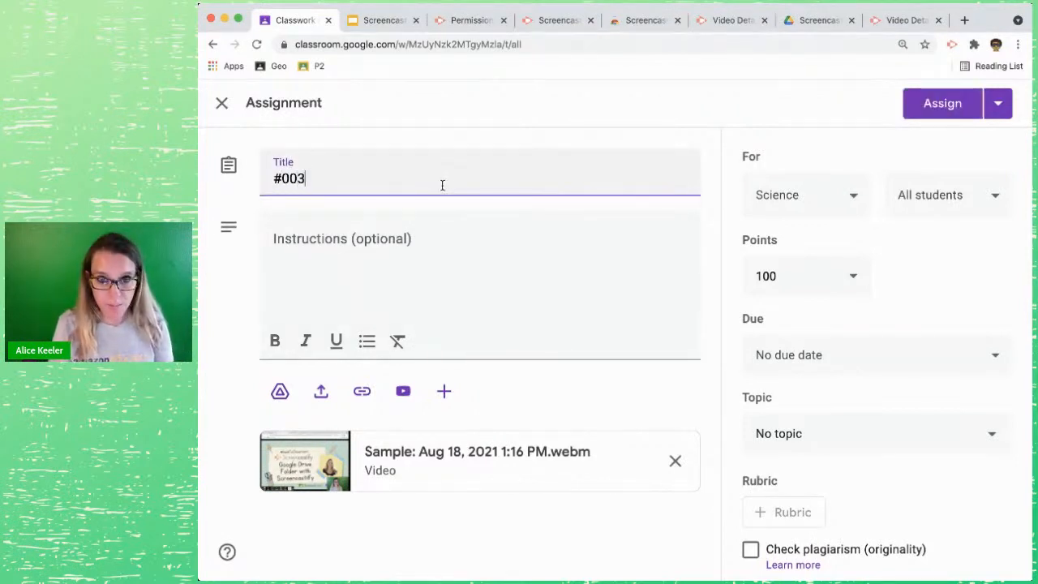
type(" Tutorial ")
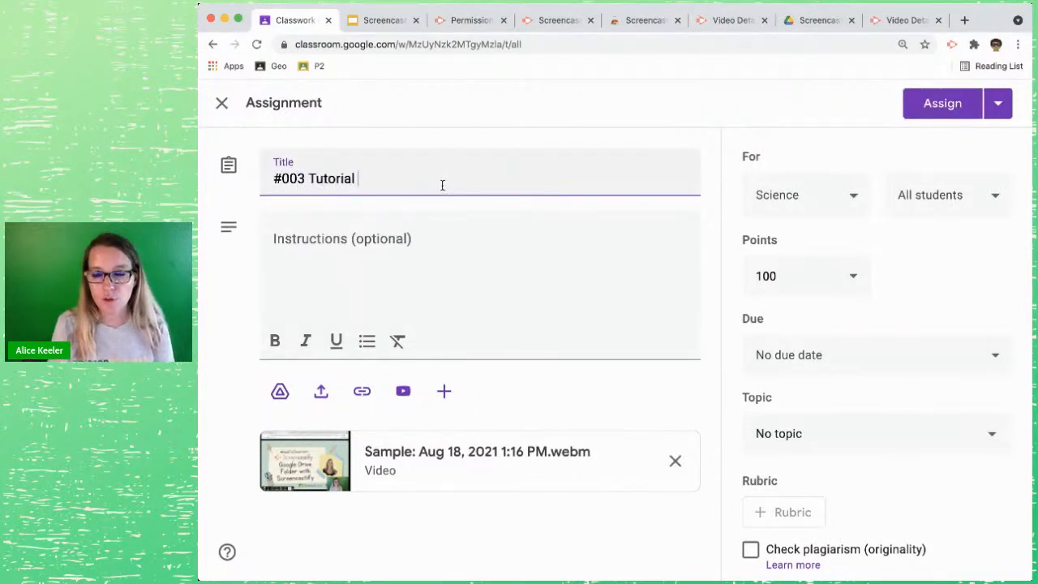
type("on the tools we are using")
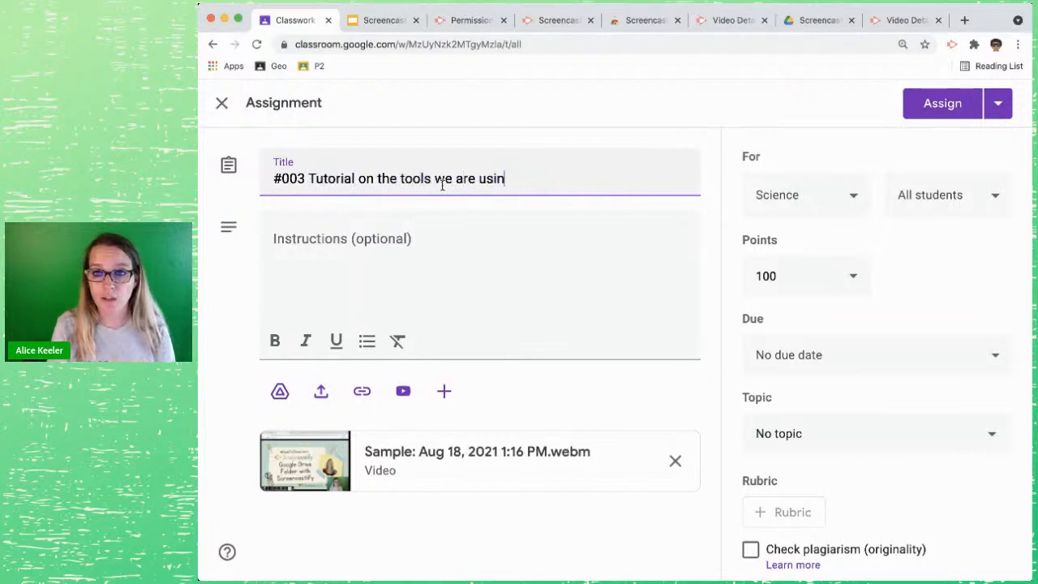
key("Tab")
type("http")
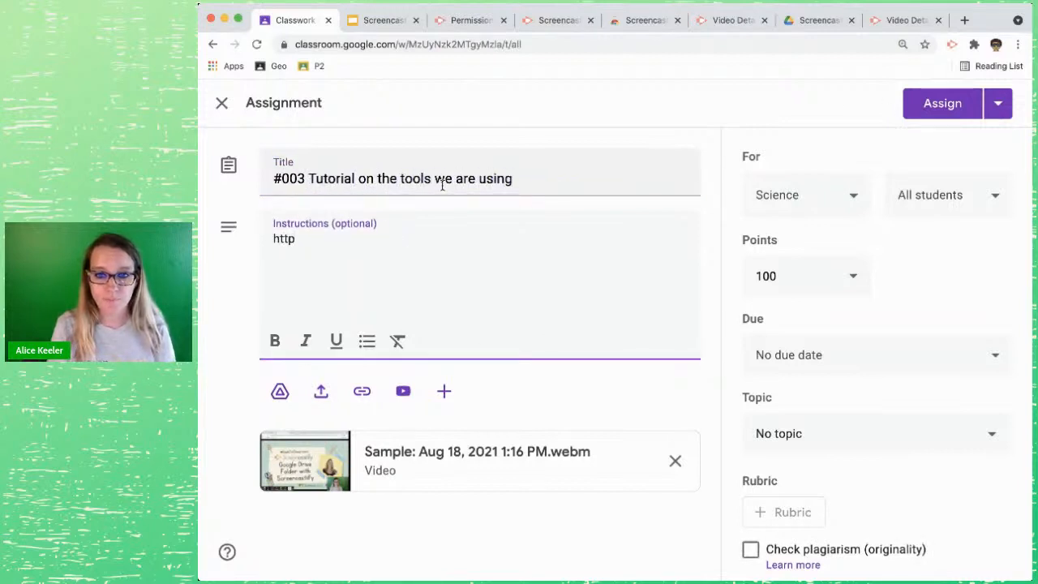
type("Ba")
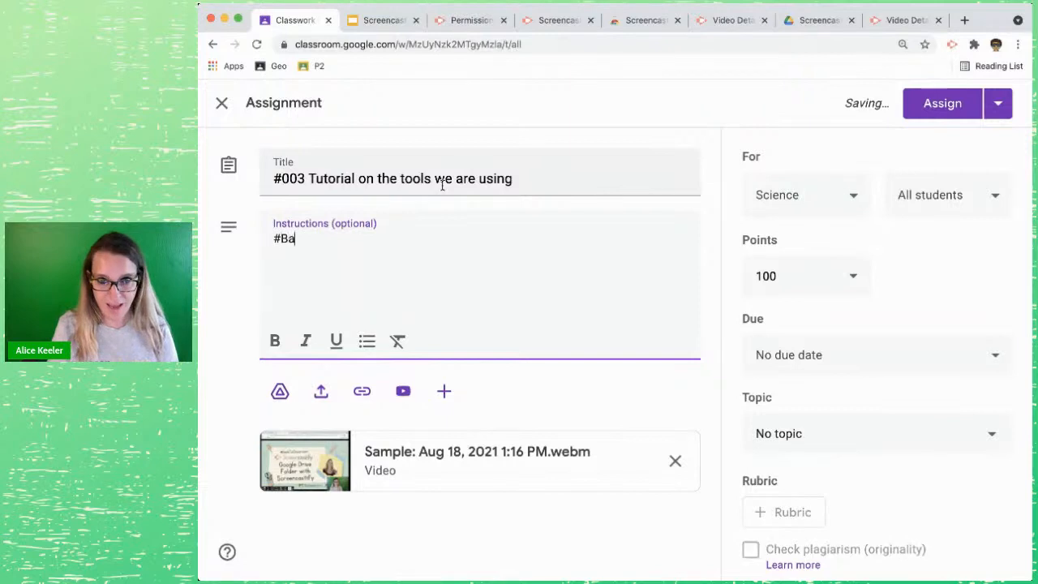
type("ckToClassroom")
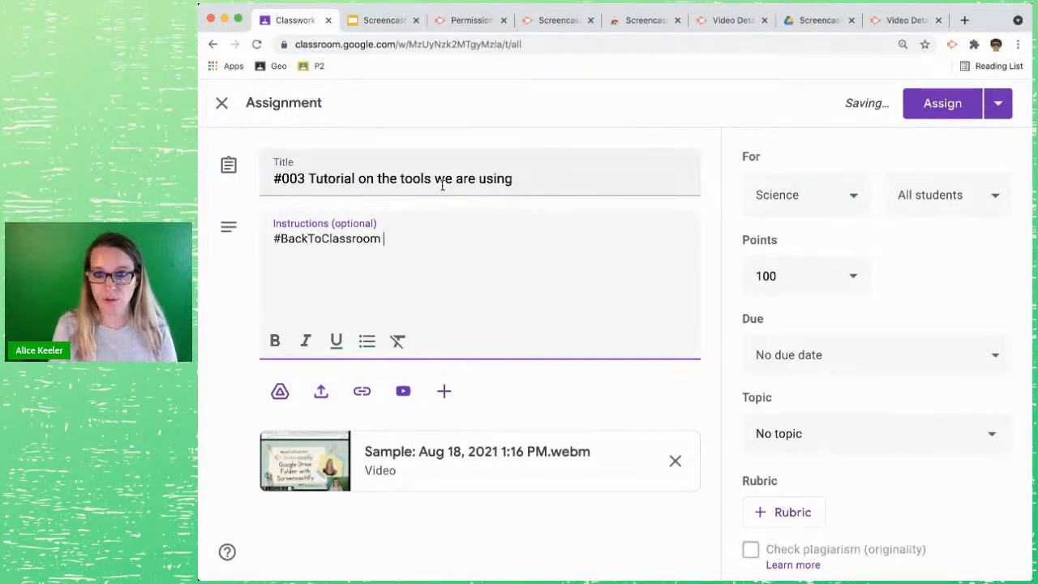
left_click(361, 391)
type("h")
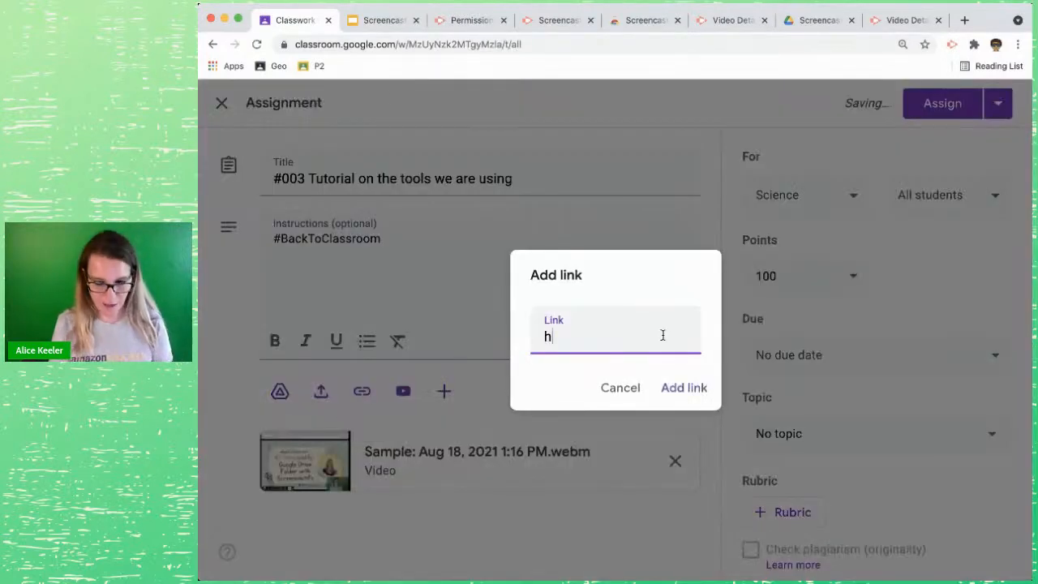
type("ttp://www.b")
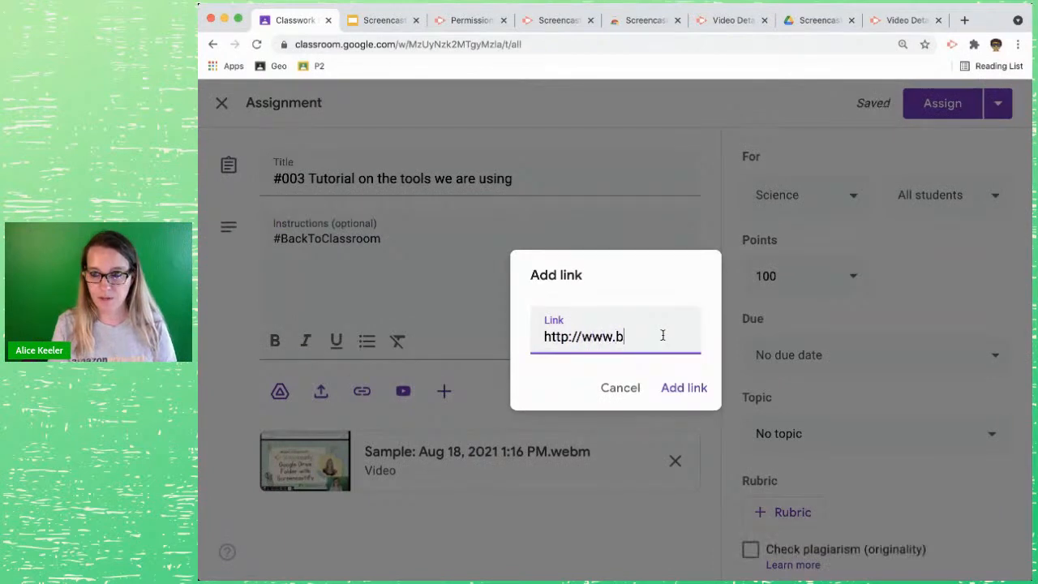
type("acktoclassroom.or")
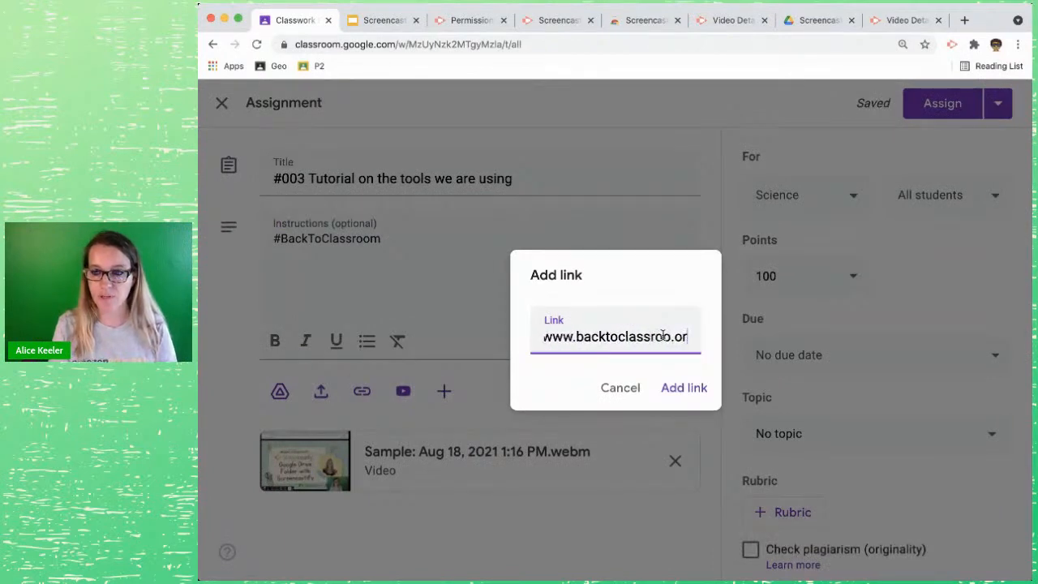
key("BackSpace")
key("BackSpace")
key("BackSpace")
type("om.org")
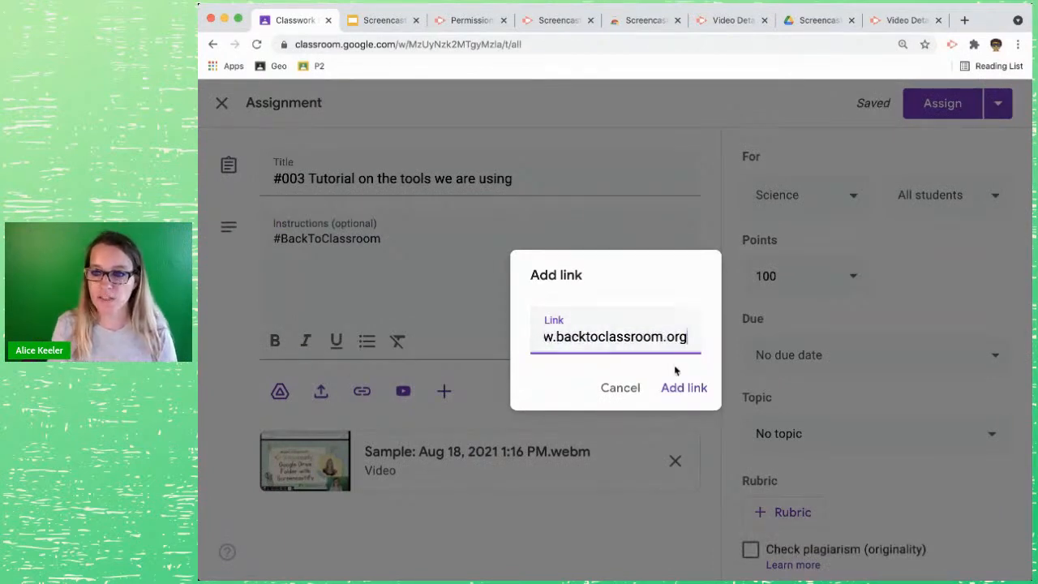
left_click(685, 388)
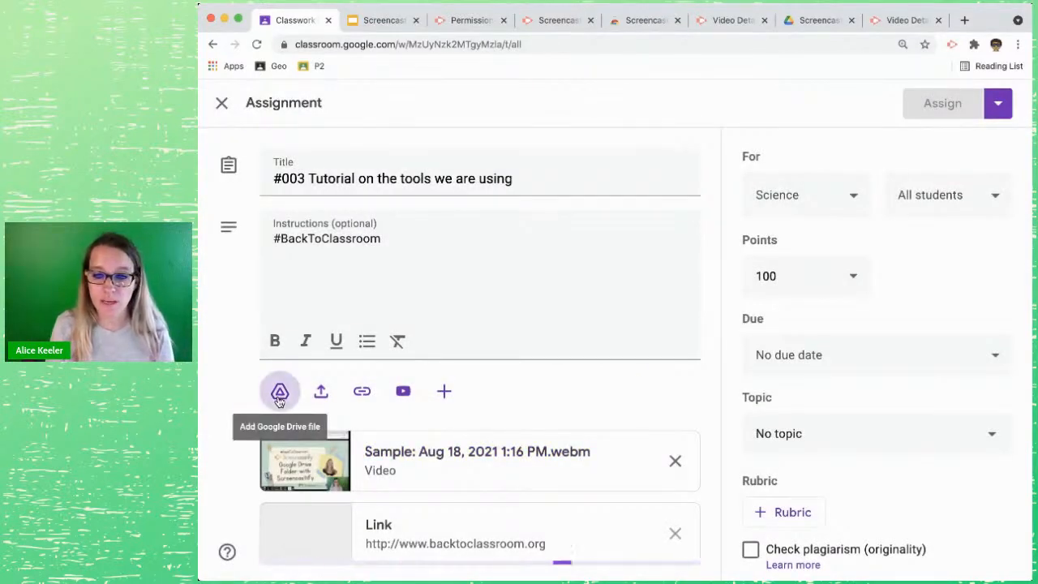
Attach "My sample screencastify video" from Google Drive and assign the assignment to the class
left_click(279, 392)
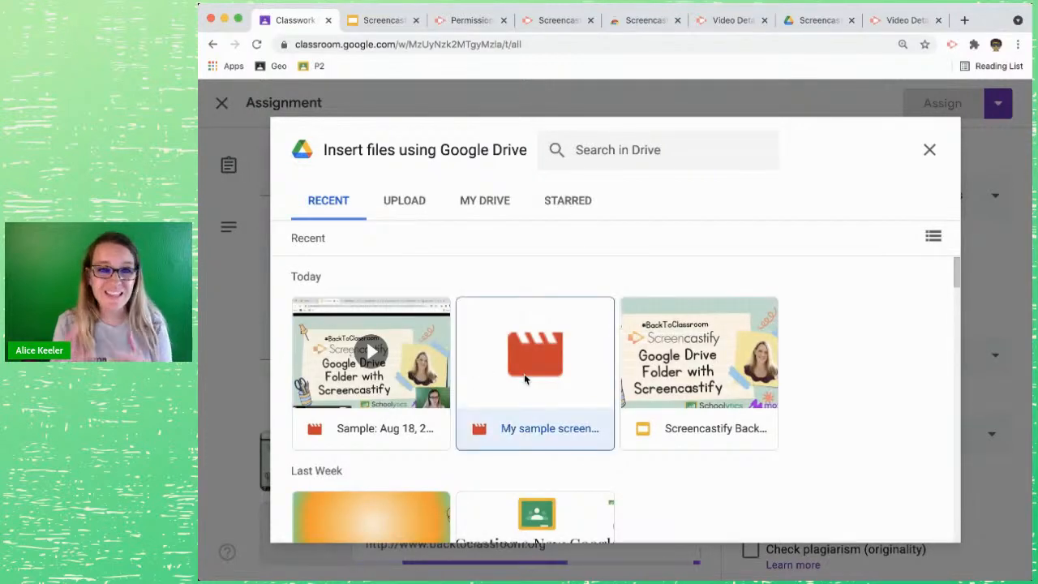
left_click(524, 374)
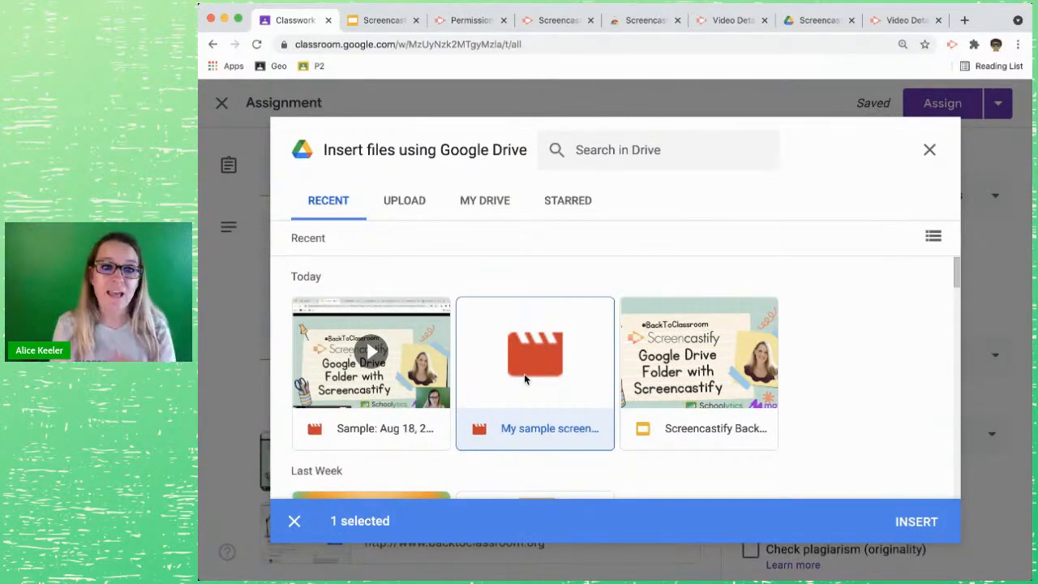
double_click(524, 379)
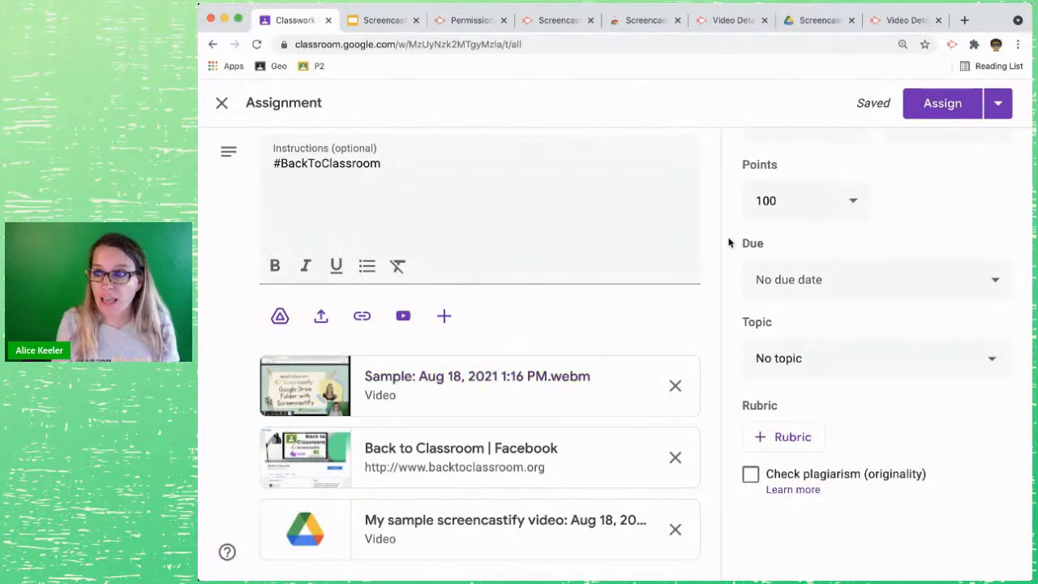
left_click(942, 105)
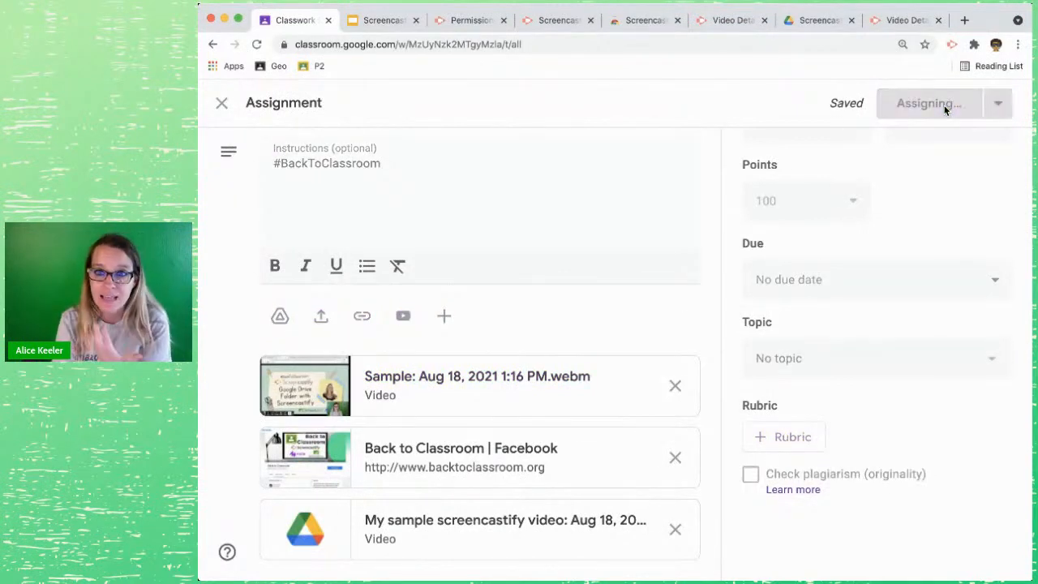
Switch to the presentation, start a new Screencastify recording and go to the "Screen Recordings Save to GOOGLE DRIVE" slide
left_click(386, 22)
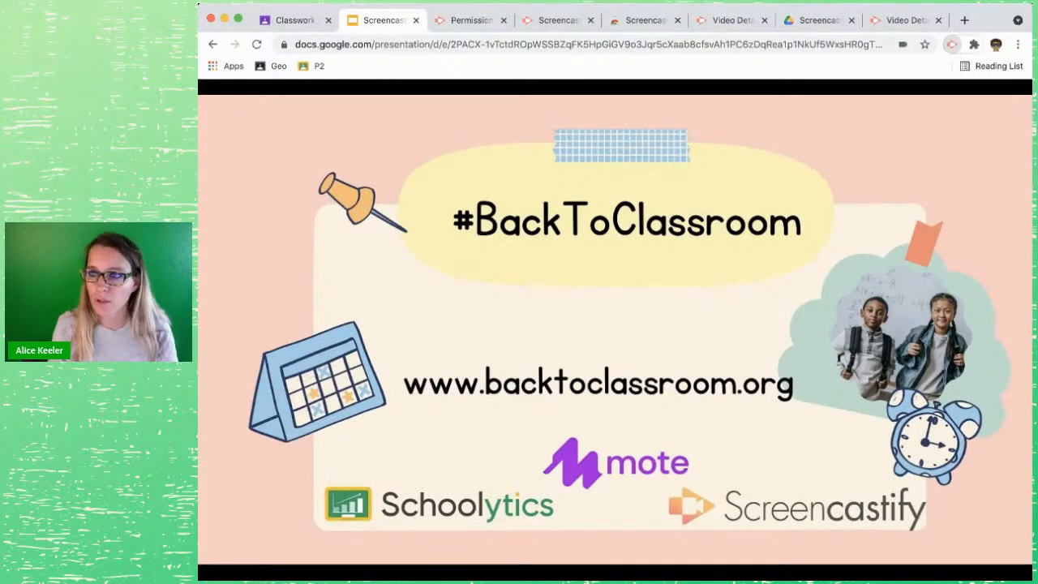
left_click(812, 307)
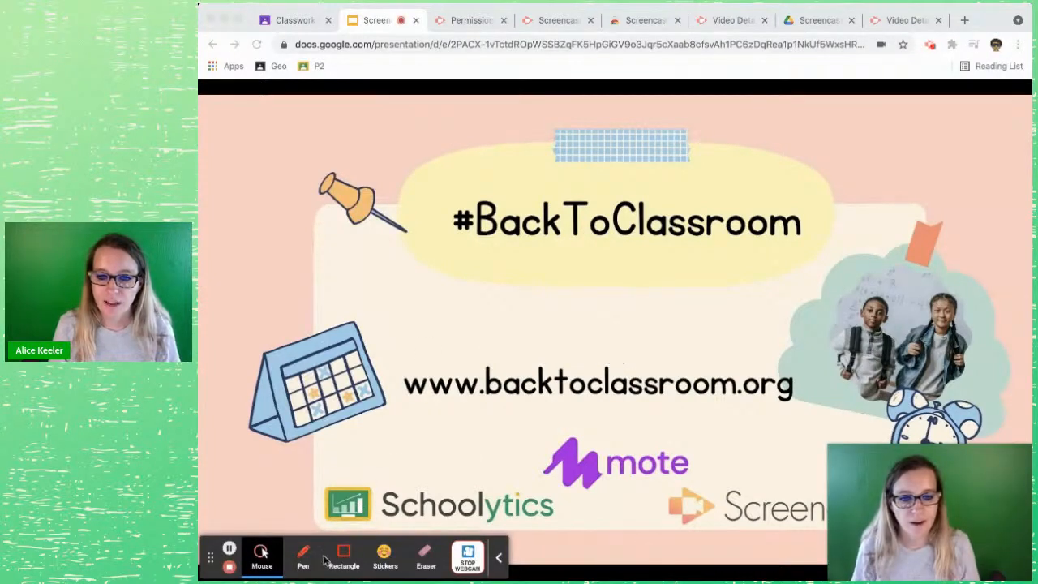
mouse_move(393, 363)
left_mouse_down()
mouse_move(756, 427)
mouse_move(518, 397)
mouse_move(750, 383)
left_mouse_up()
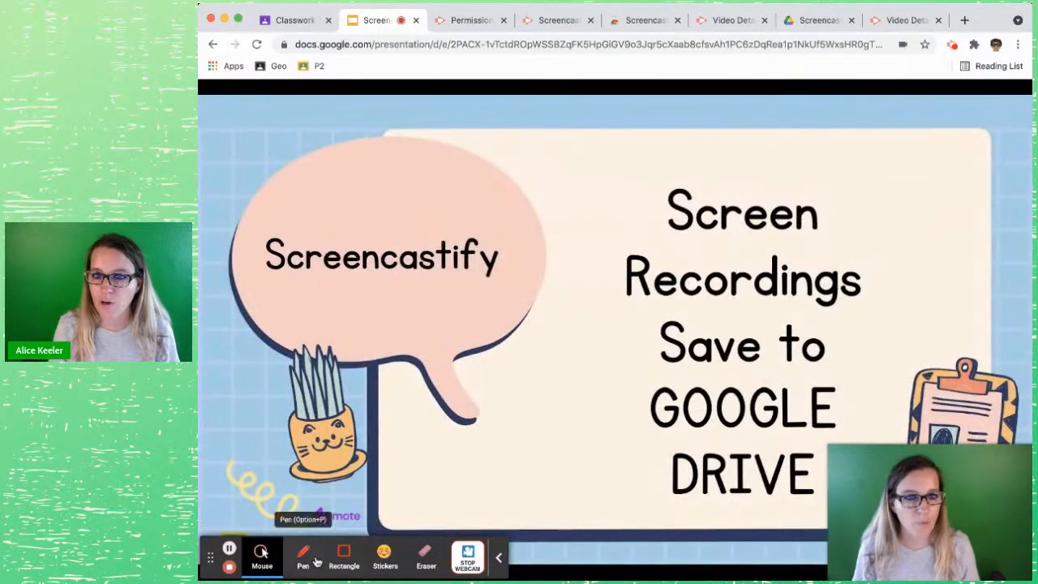
Draw a red rectangle around "Screencastify" and a pink one around "GOOGLE DRIVE" on the slide, and stop the recording
left_click(340, 556)
left_click_drag(257, 227, 513, 288)
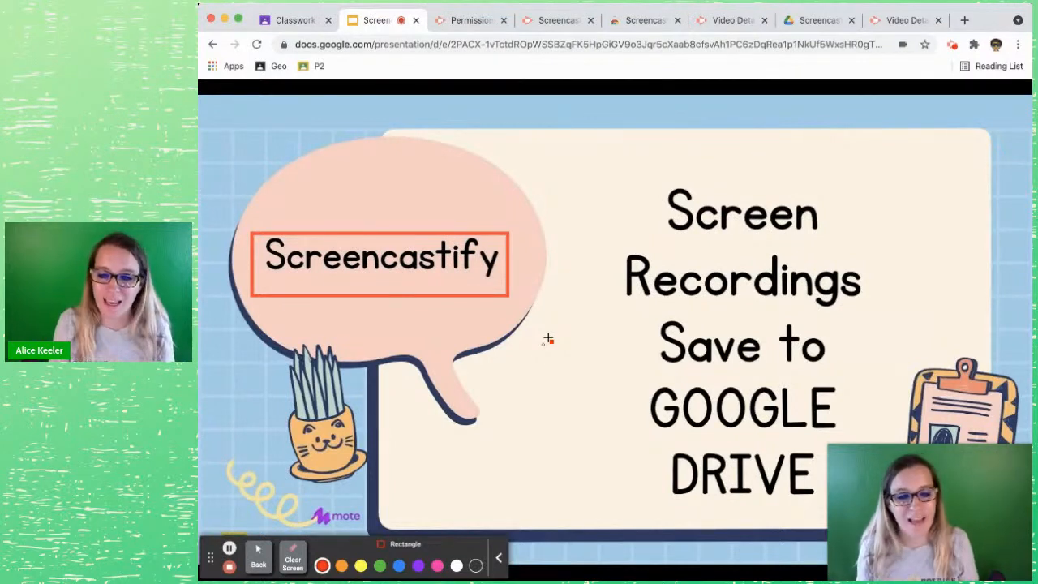
left_click(437, 565)
left_click_drag(613, 358, 862, 510)
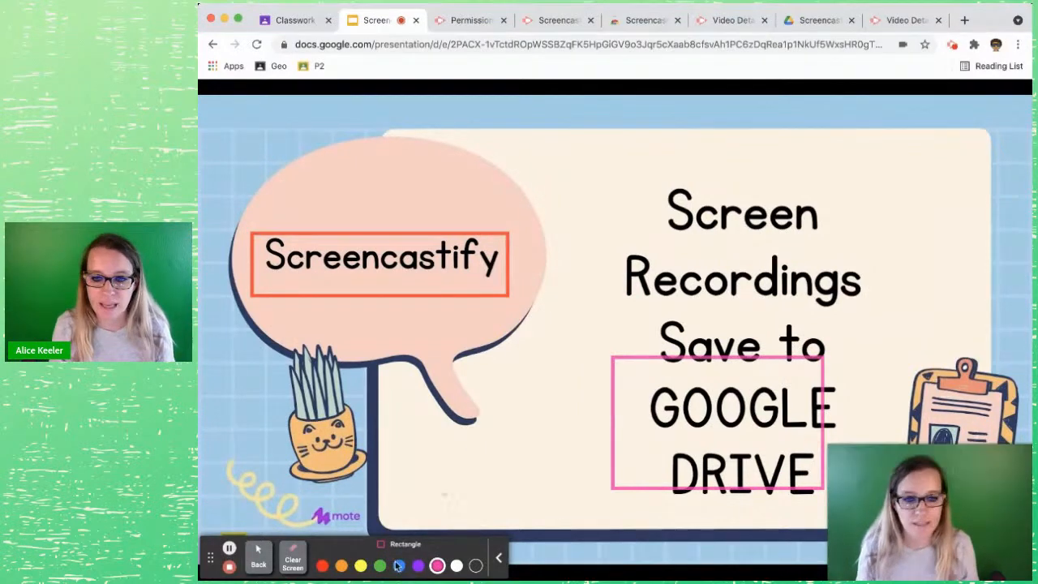
left_click(229, 567)
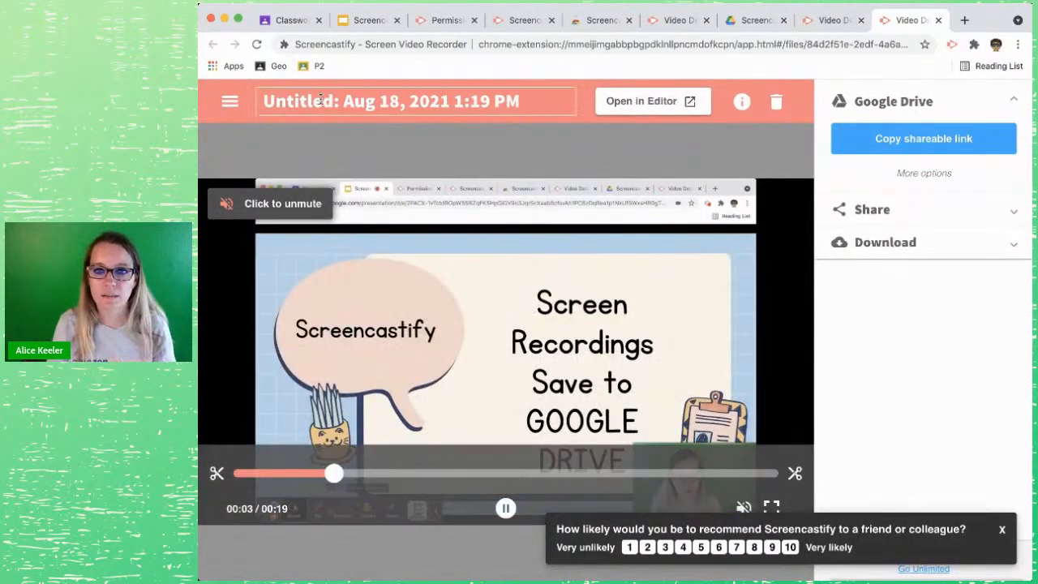
Rename the recording by replacing "Untitled" in its title with "Announcement", keeping the date and time
left_click_drag(333, 101, 249, 102)
type("Announce")
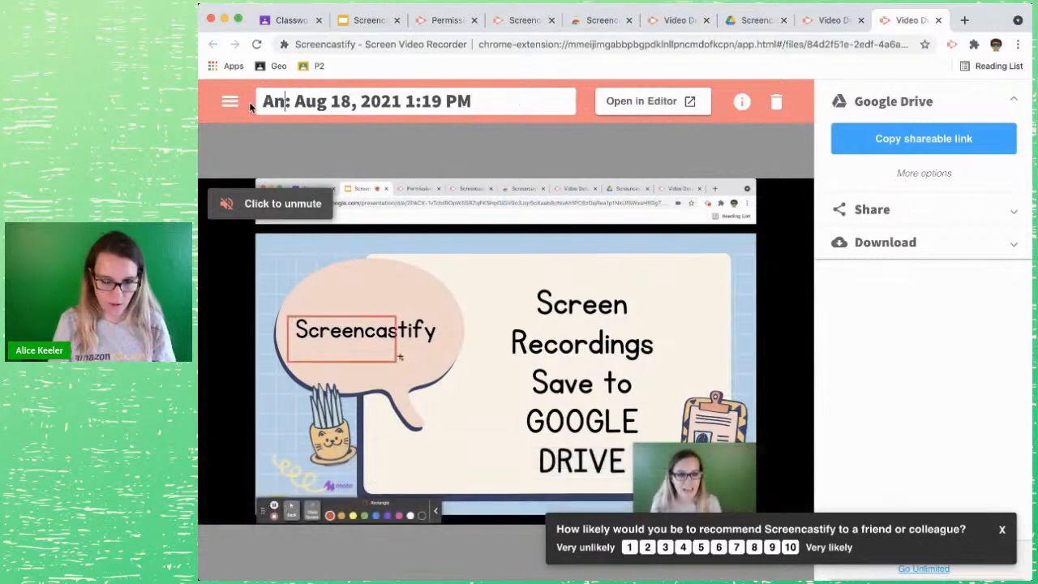
type("ment")
key("Return")
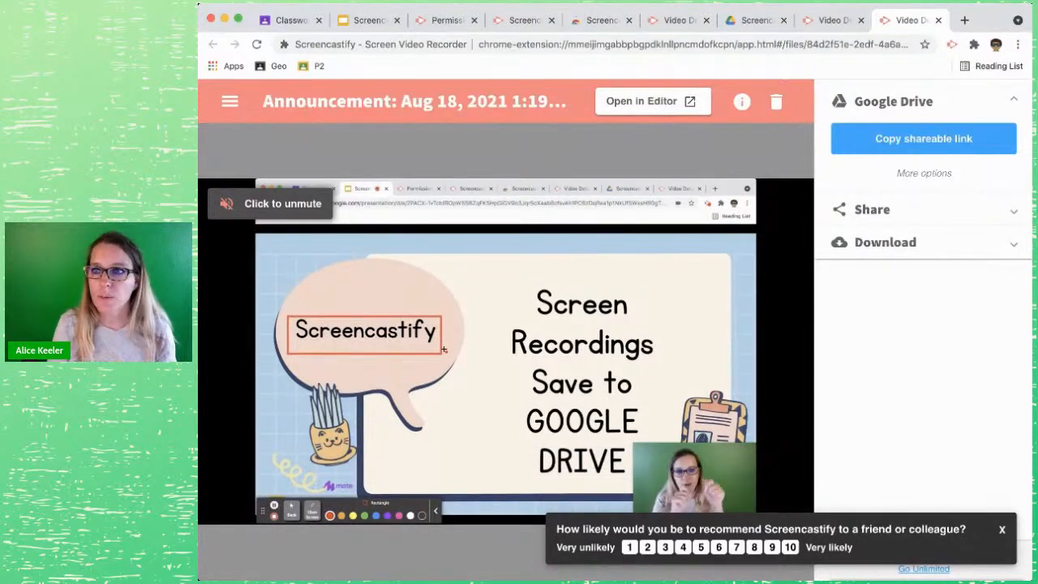
Switch to Google Classroom, start an announcement in the Science class stream and attach the "Announcement: Aug 18, 2021 1:19 PM" recording from Google Drive
left_click(297, 20)
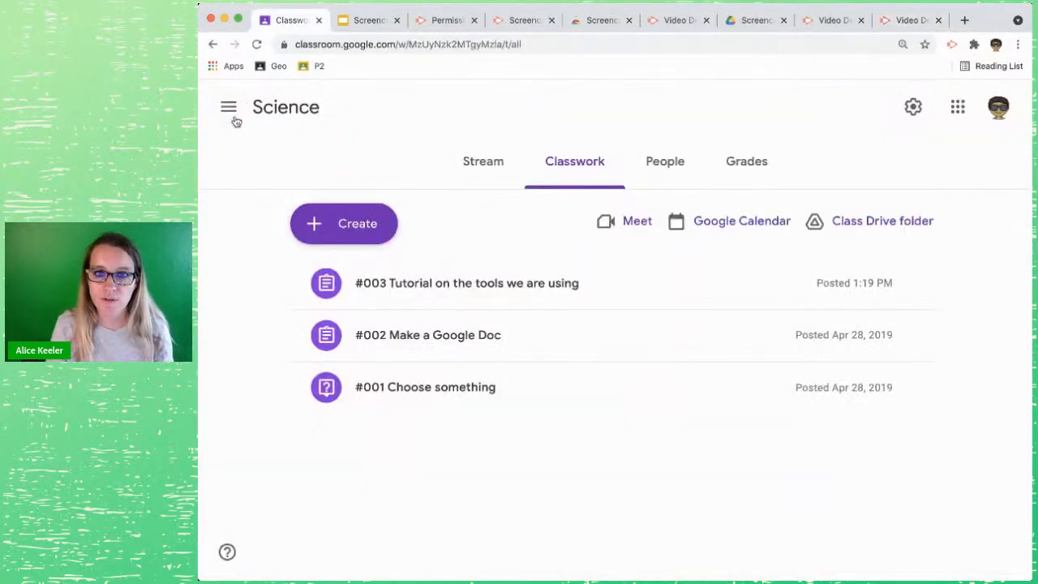
left_click(280, 109)
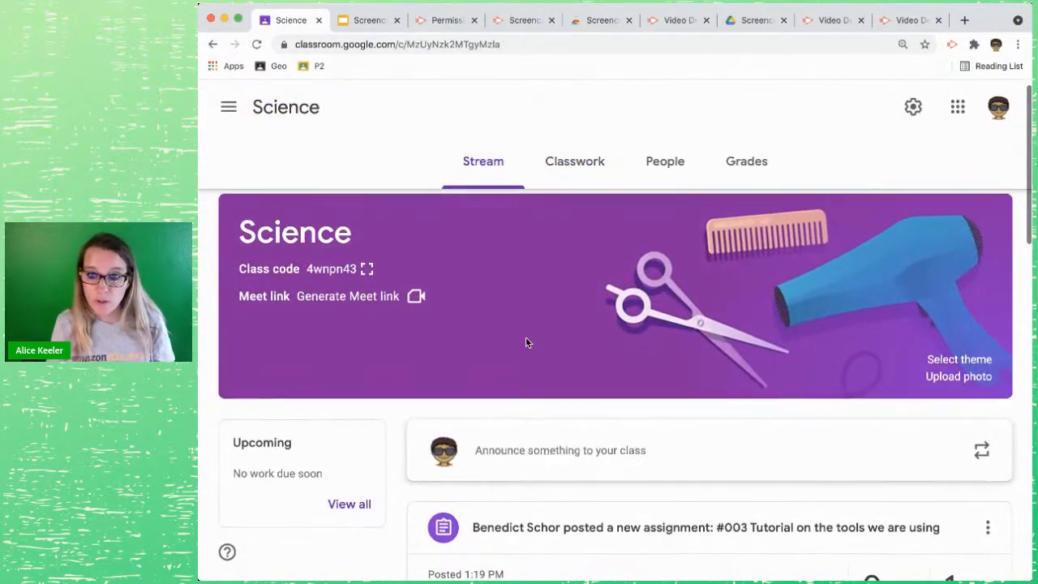
left_click(536, 449)
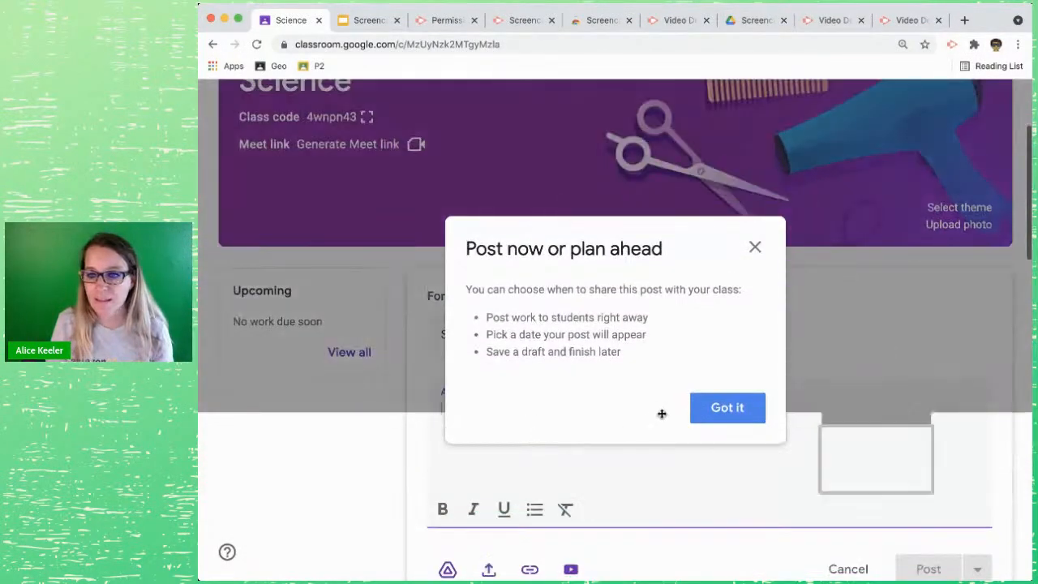
left_click(699, 409)
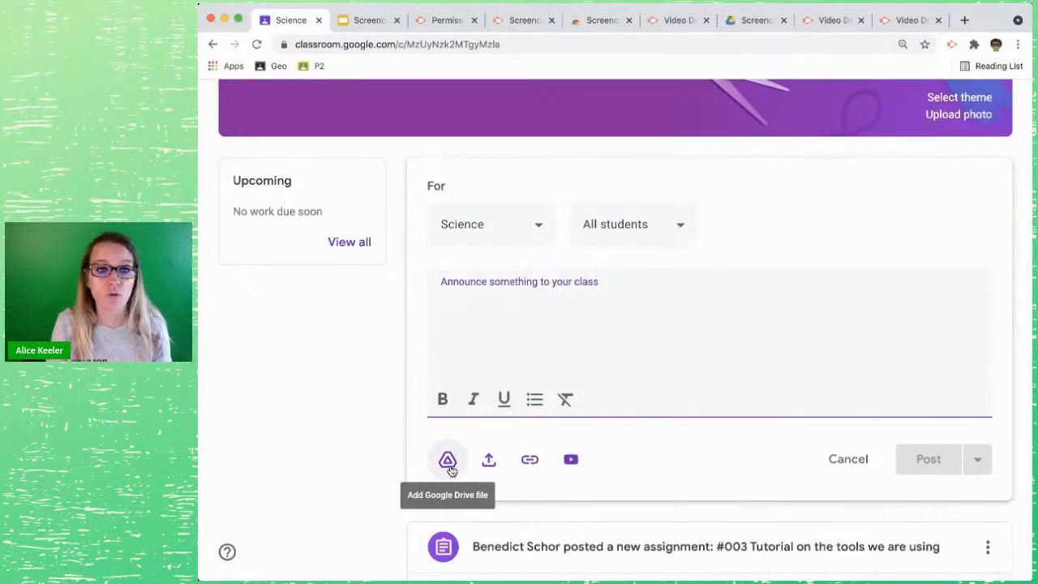
left_click(448, 461)
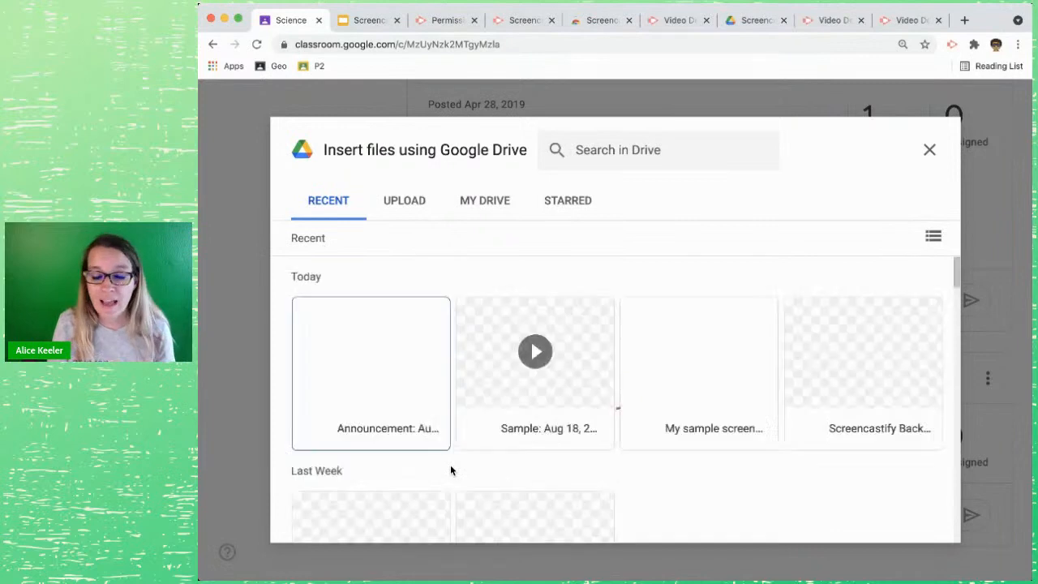
double_click(386, 360)
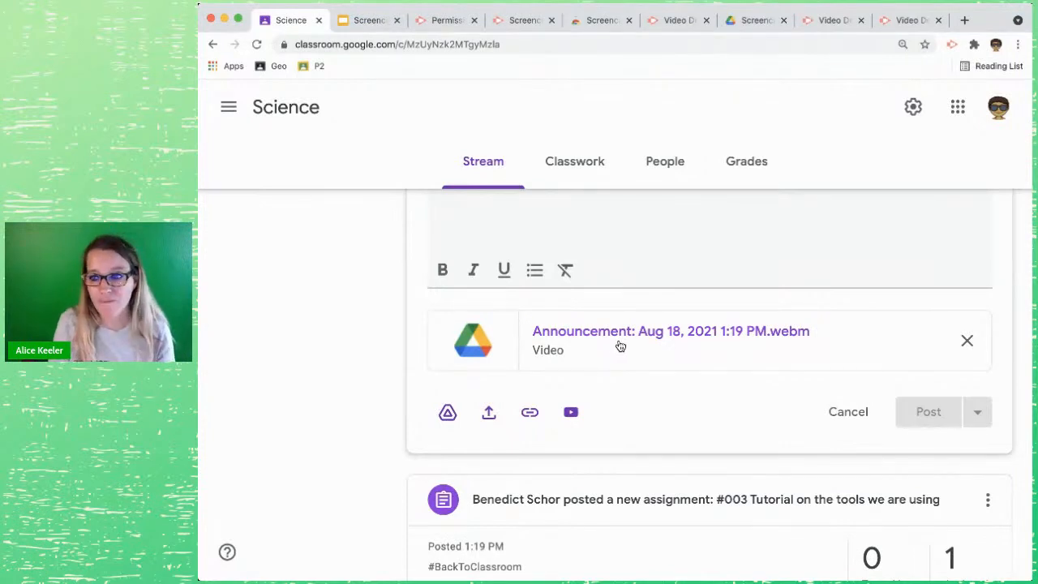
Write "Watch this!" as the announcement text and post it to all students in Science
scroll(614, 341, "up", 3)
left_click(590, 328)
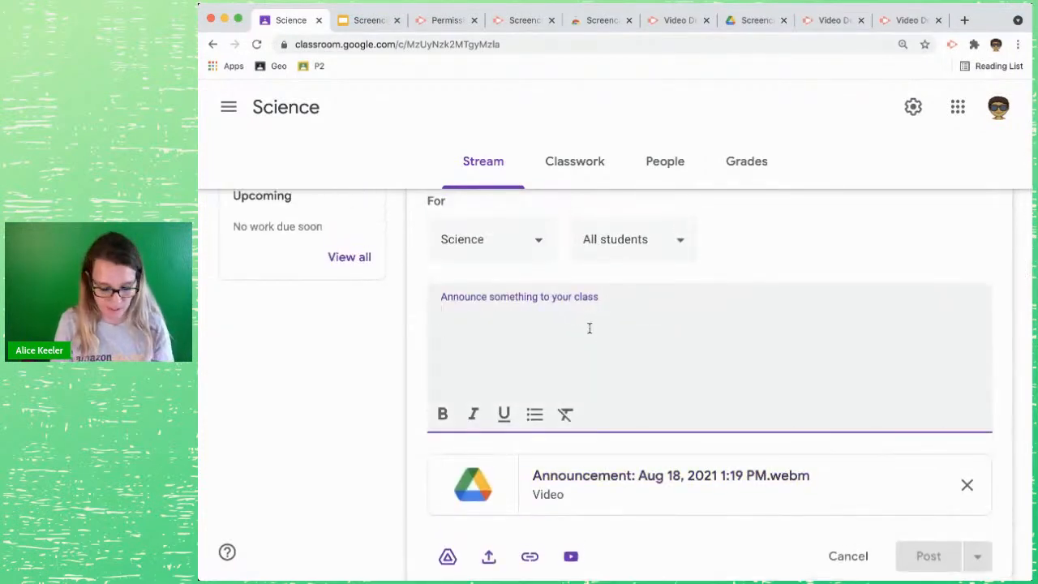
type("Watch this!")
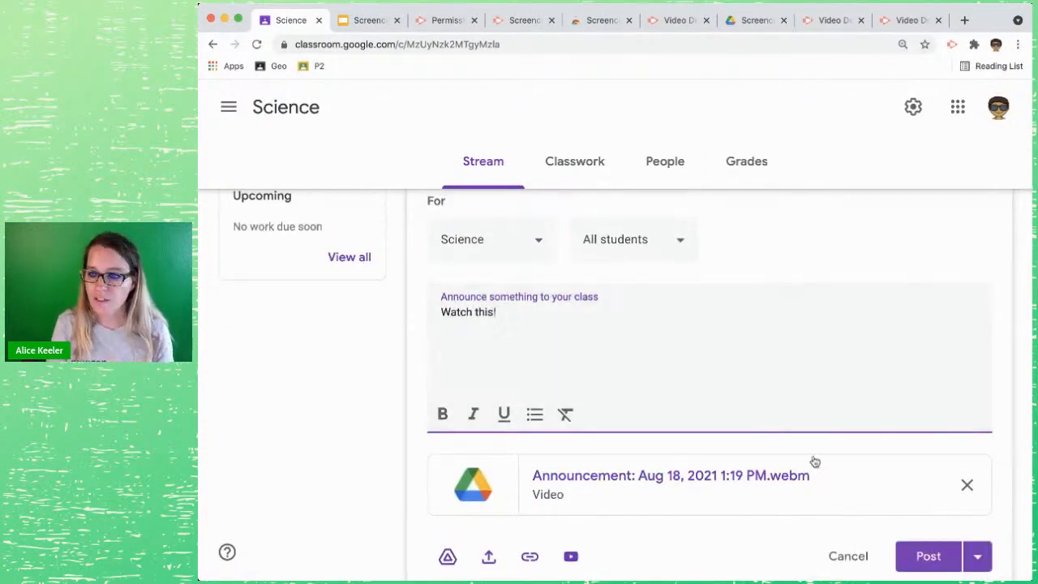
left_click(929, 556)
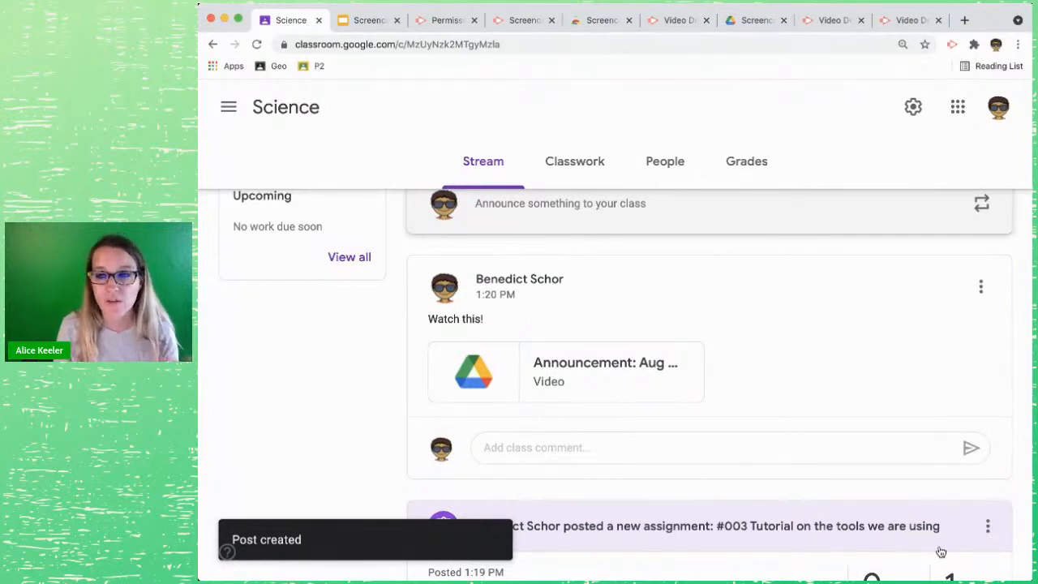
Switch to Google Drive, go up to My Drive and select the Screencastify folder
left_click(753, 23)
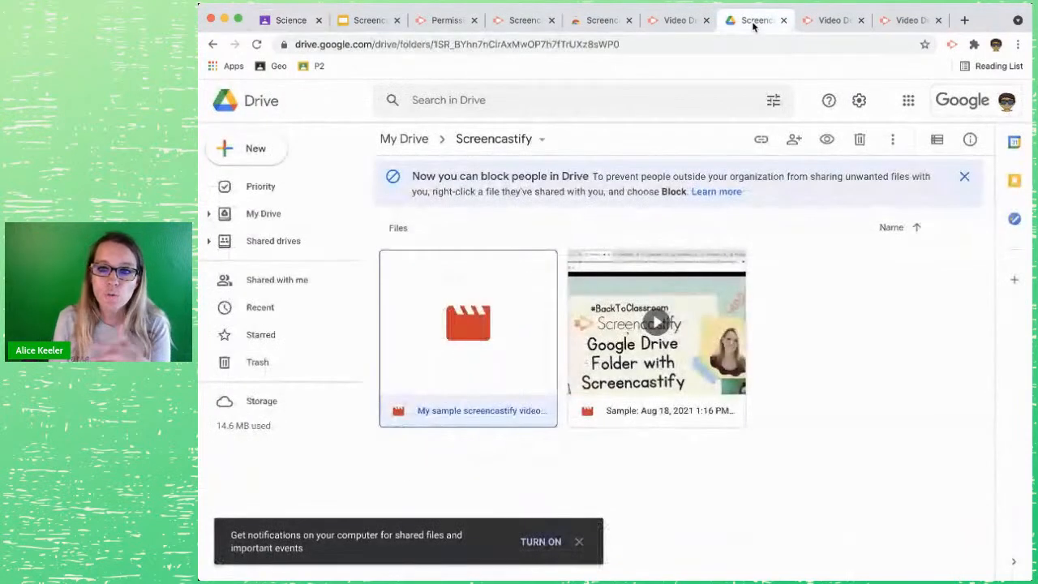
left_click(418, 141)
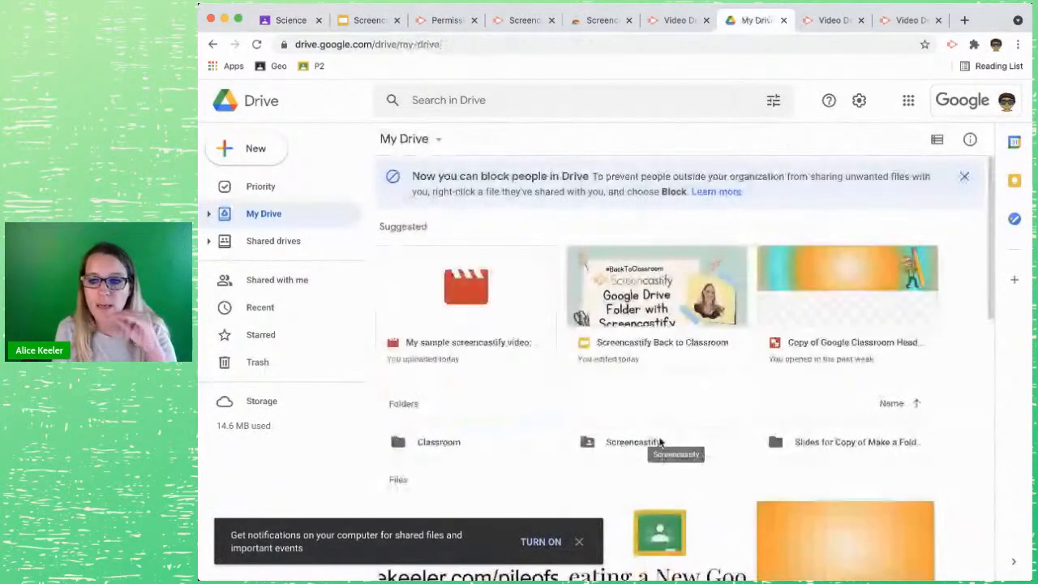
left_click(659, 442)
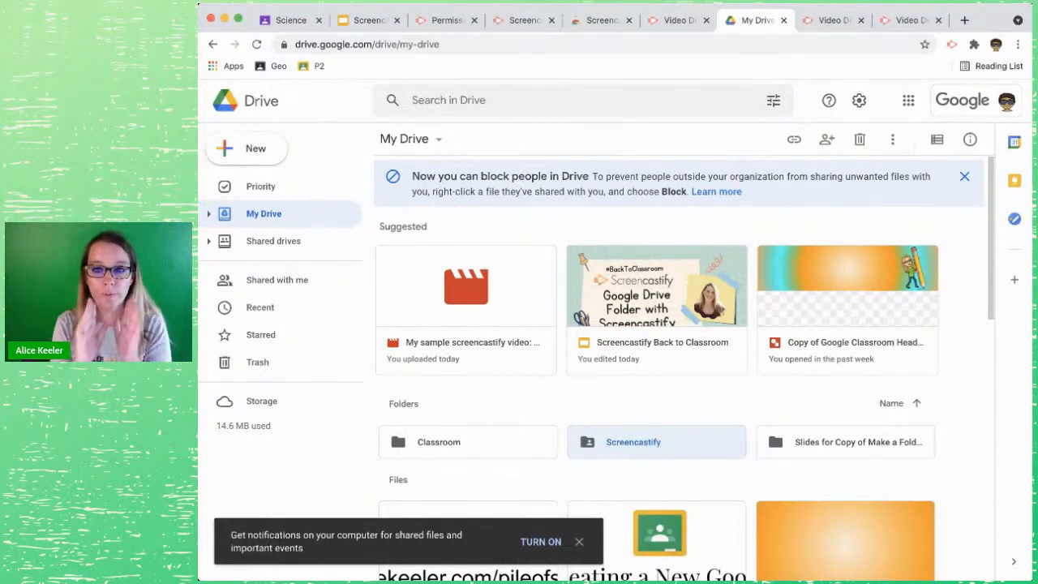
Create a blank Google Slides presentation in a new browser tab
left_click(378, 22)
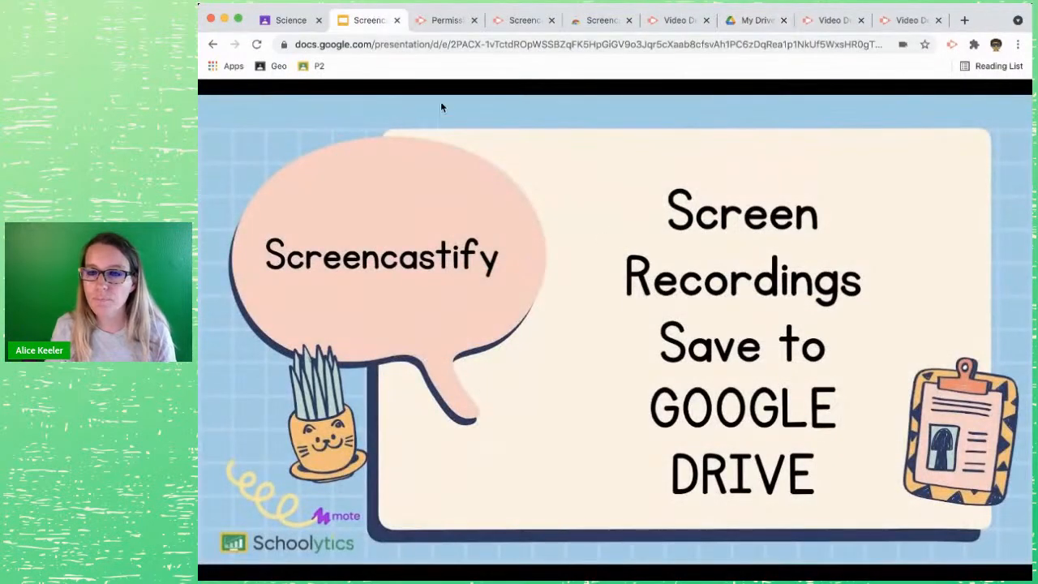
left_click(964, 19)
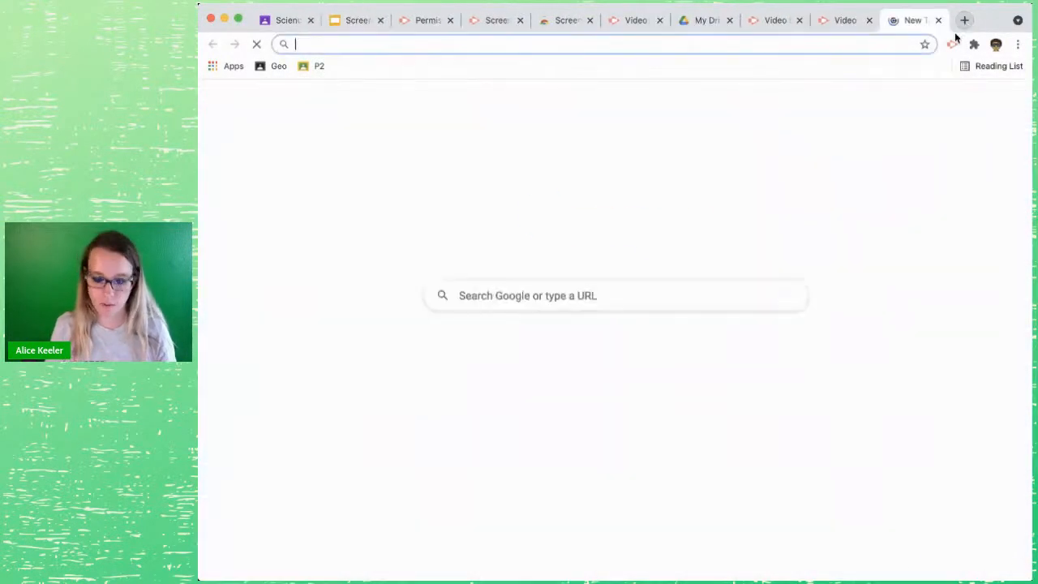
type("slides")
key("Return")
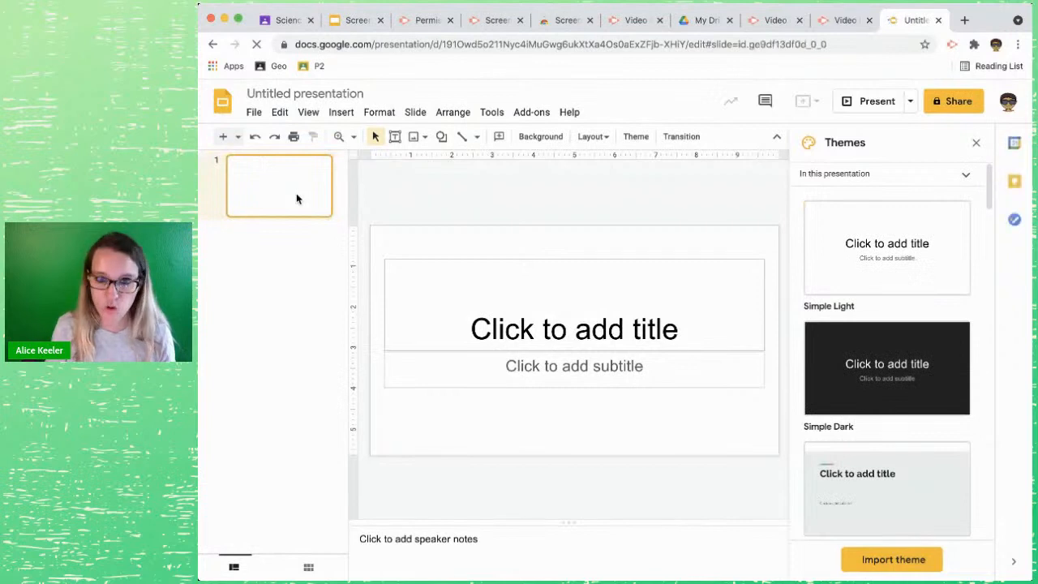
Add a second slide and insert the "Sample: Aug 18, 2021 1:16 PM" video from Google Drive on it
key("ctrl+m")
left_click(344, 114)
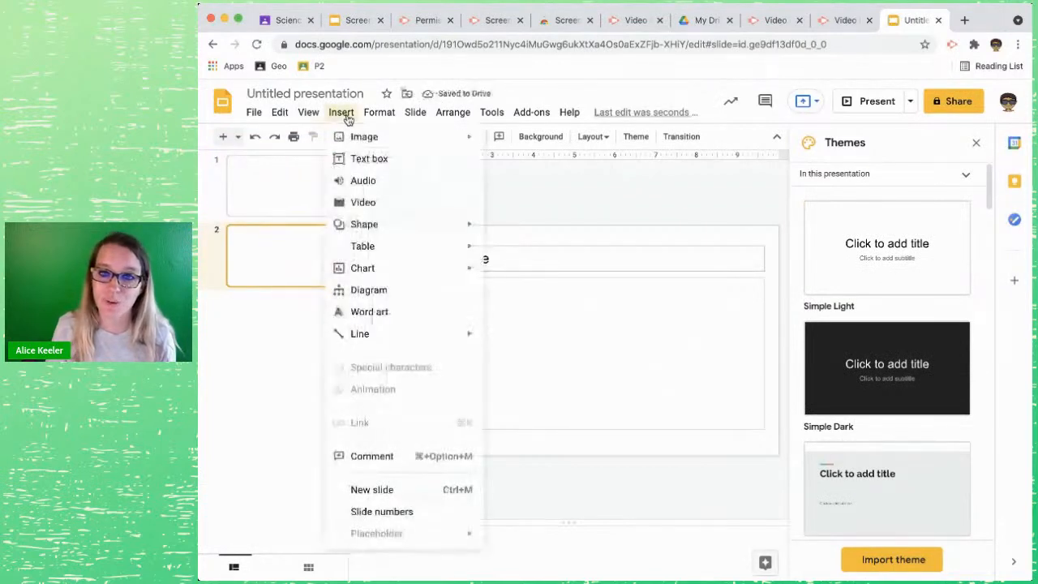
left_click(356, 203)
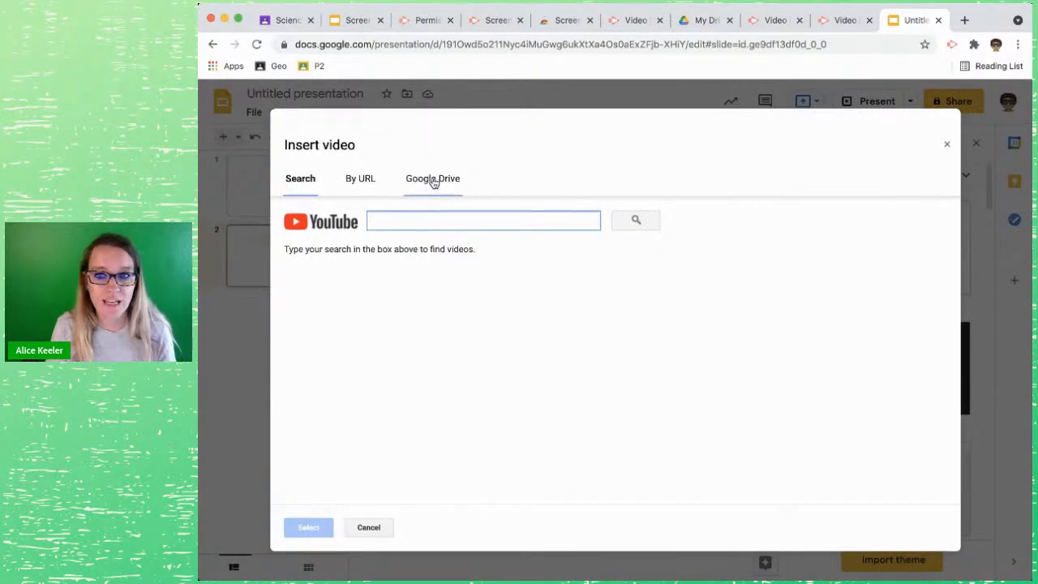
left_click(438, 183)
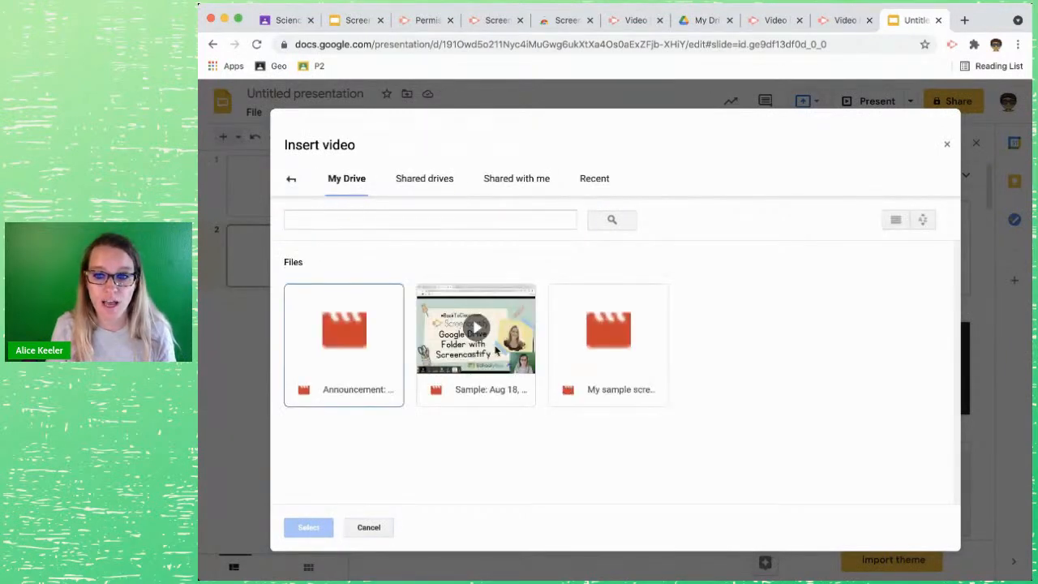
double_click(495, 350)
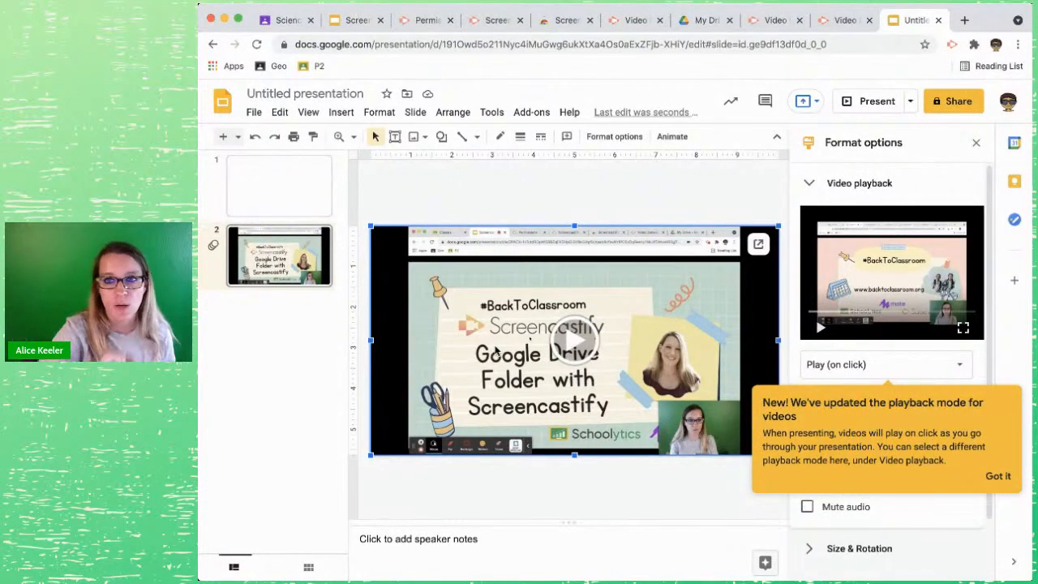
Return to Google Drive and review the sharing settings of the selected Screencastify folder, leaving them as they are
left_click(704, 20)
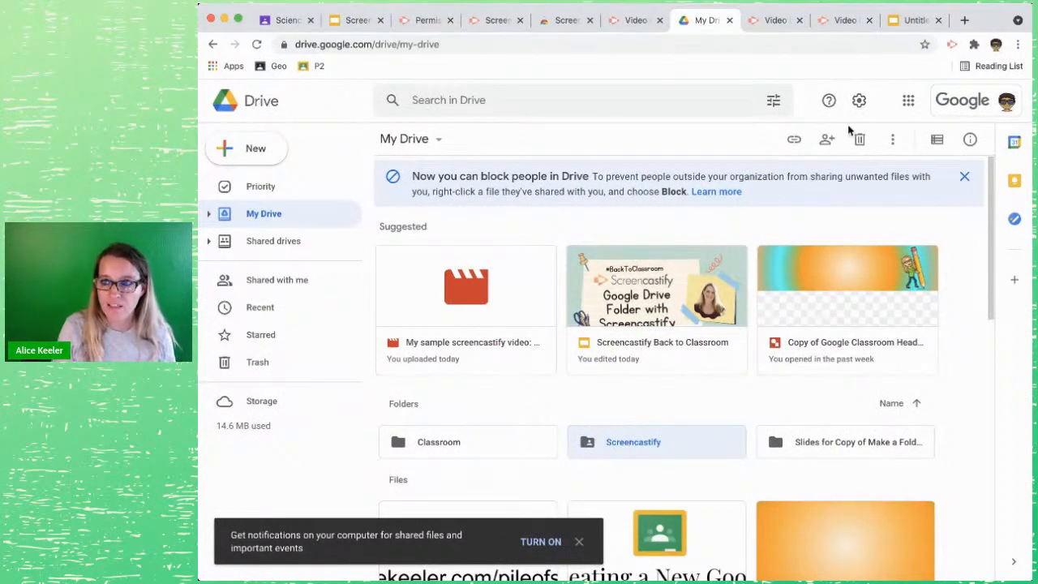
left_click(826, 140)
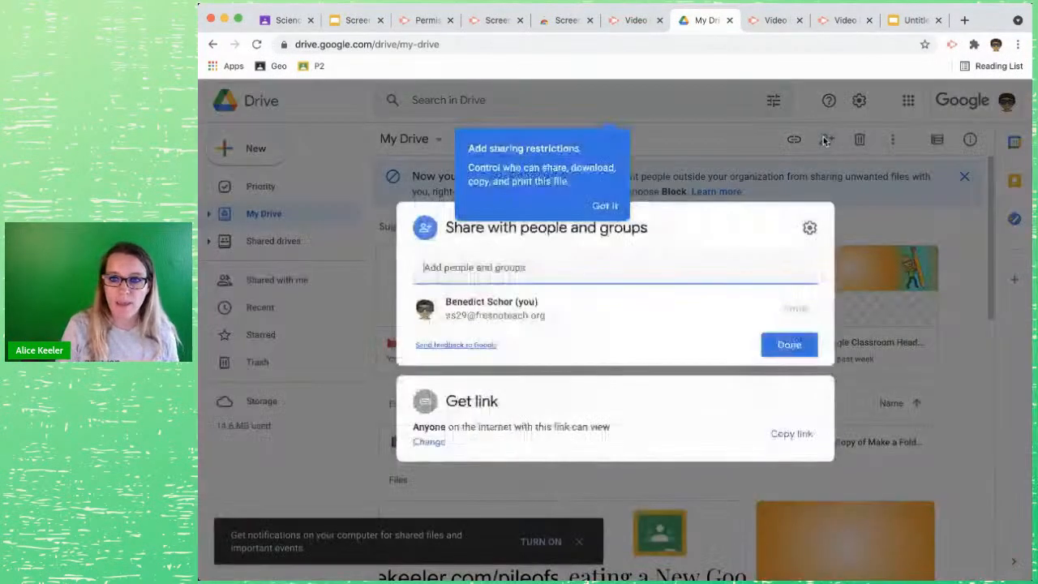
key("Escape")
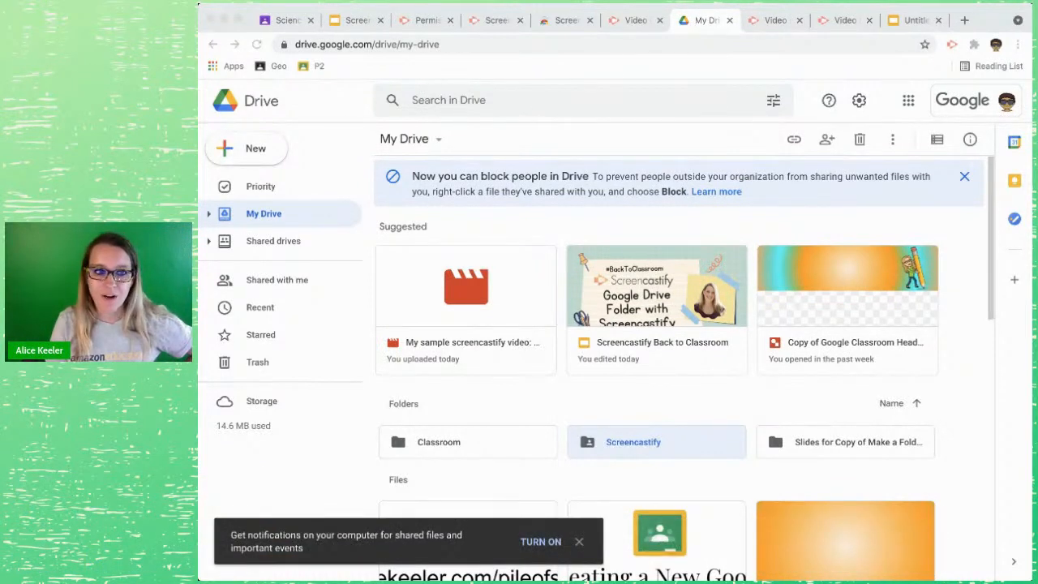
Switch to the published Screencastify presentation and advance to the "#BackToClassroom" slide
left_click(559, 62)
left_click(353, 23)
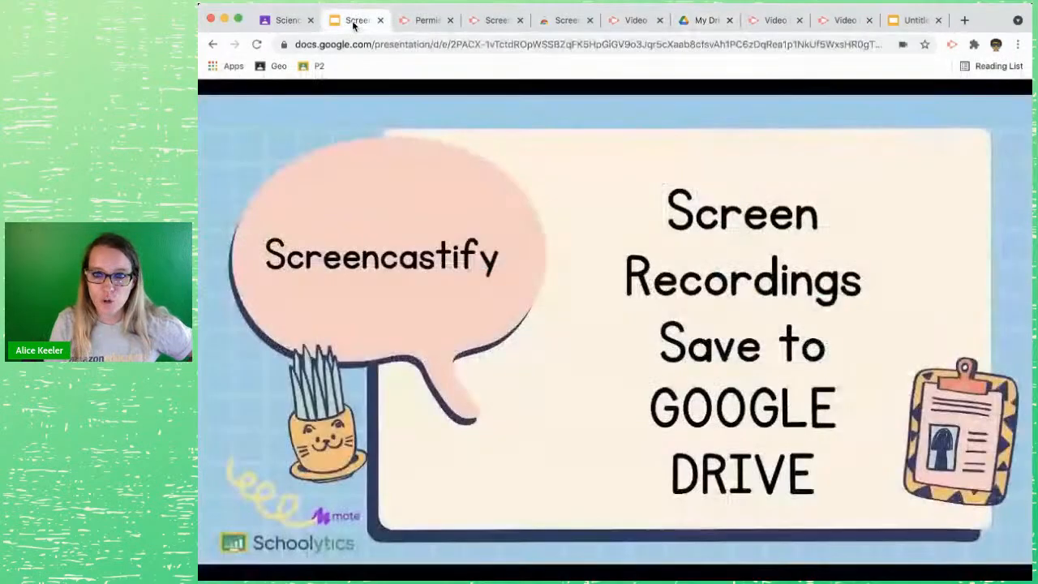
left_click(558, 295)
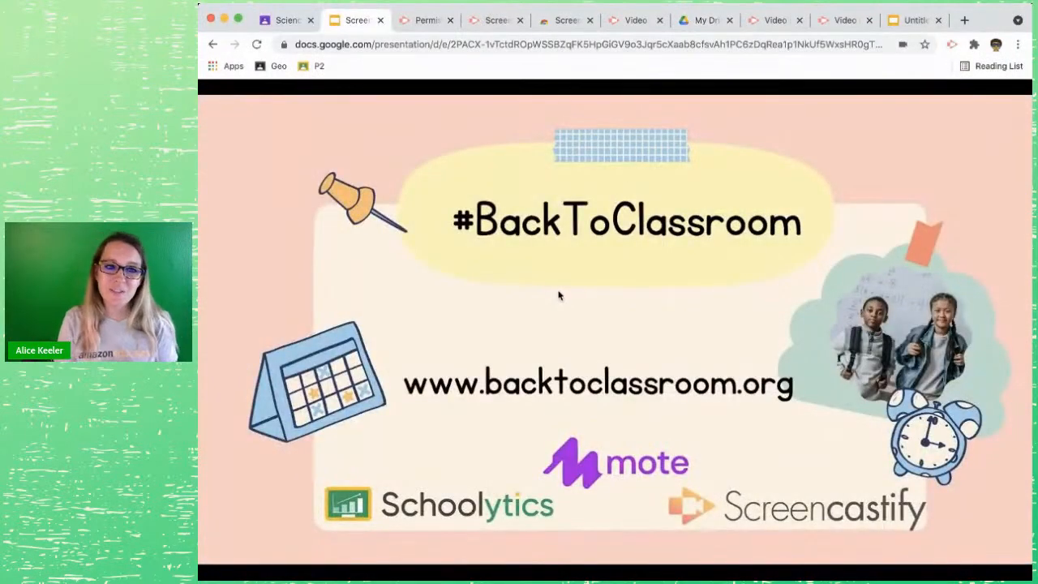